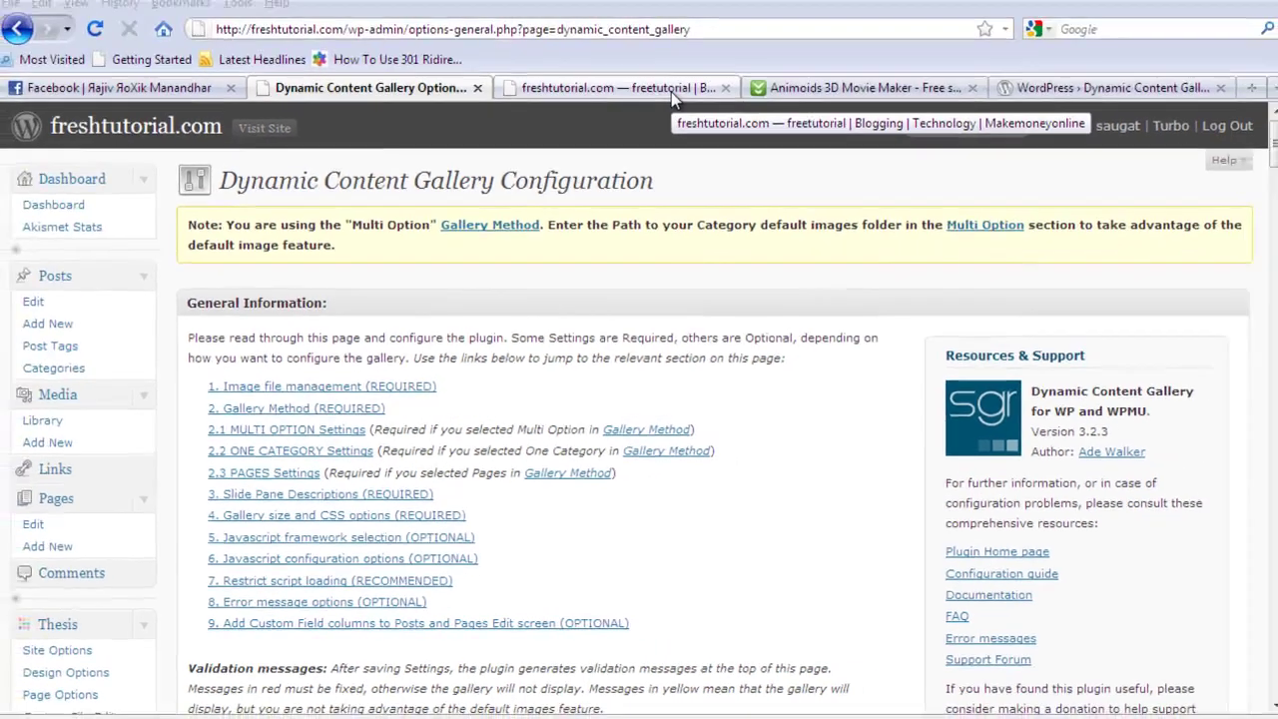
View the Featured Articles gallery on the freshtutorial.com home page.
left_click(672, 92)
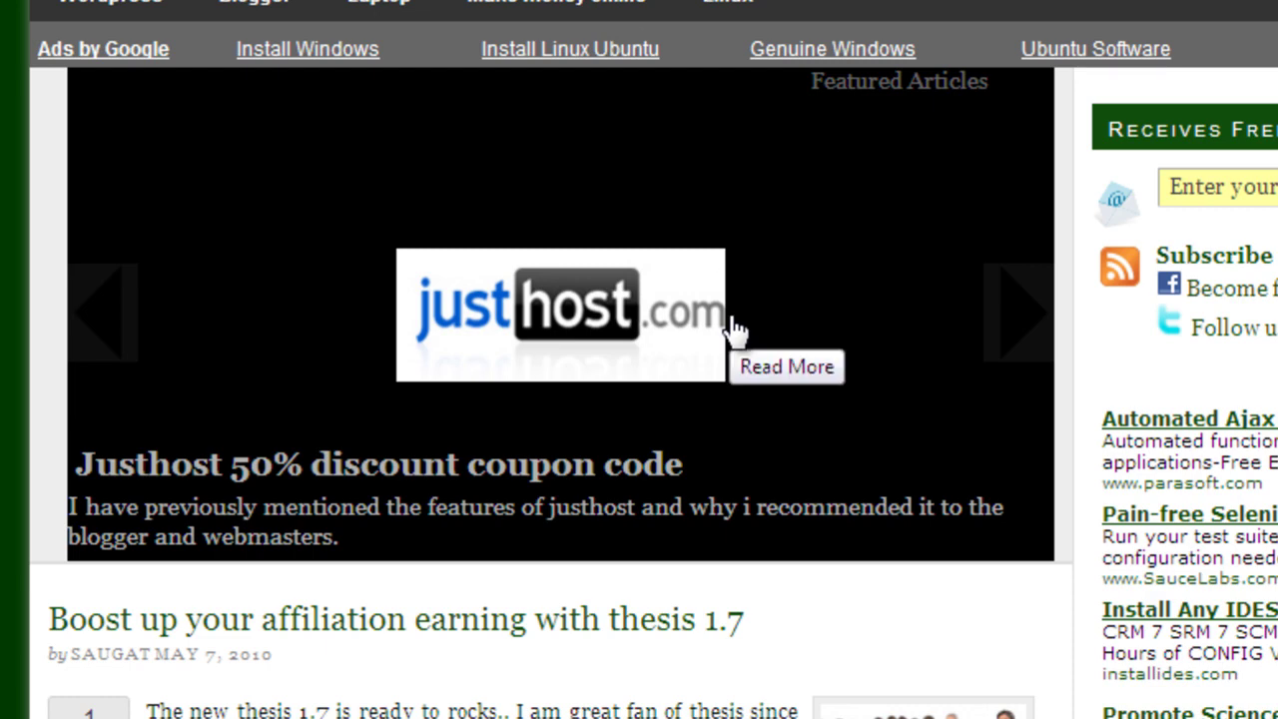
scroll(1066, 597, "down", 2)
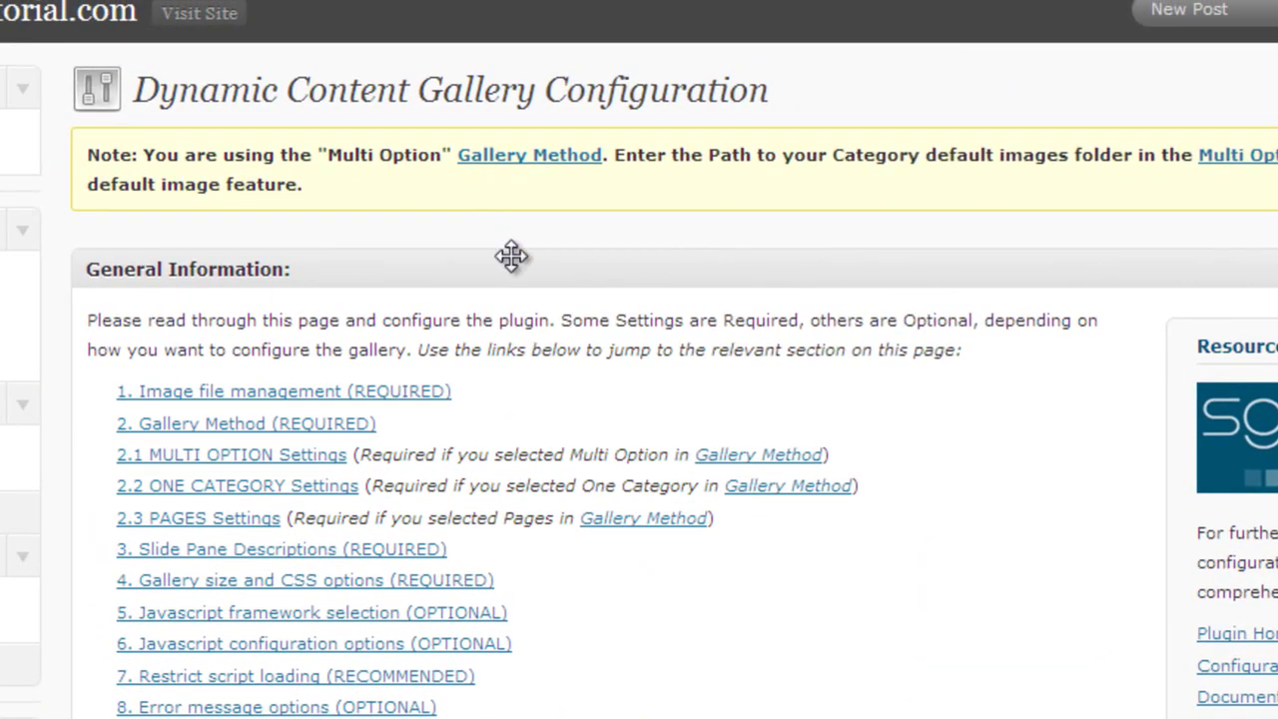
Review the general information, active key settings and Image file management section of the Dynamic Content Gallery configuration.
scroll(512, 257, "down", 3)
scroll(512, 257, "up", 3)
scroll(512, 256, "down", 9)
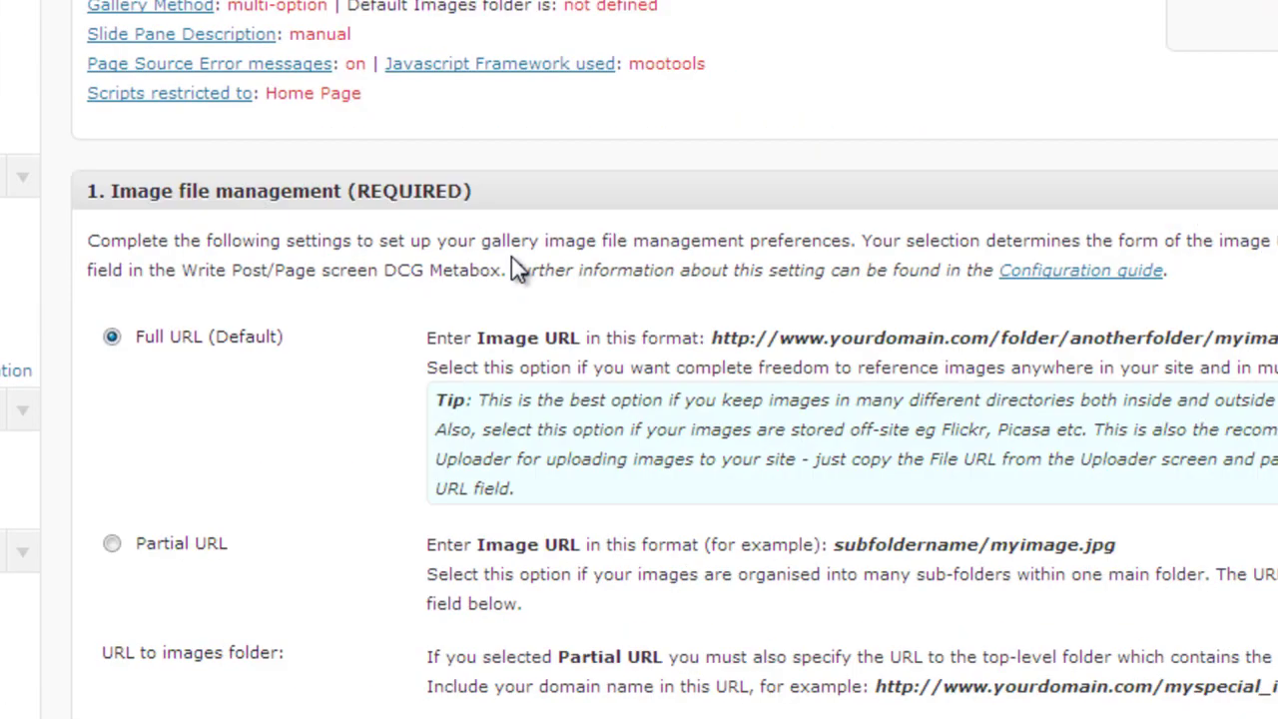
scroll(511, 269, "up", 3)
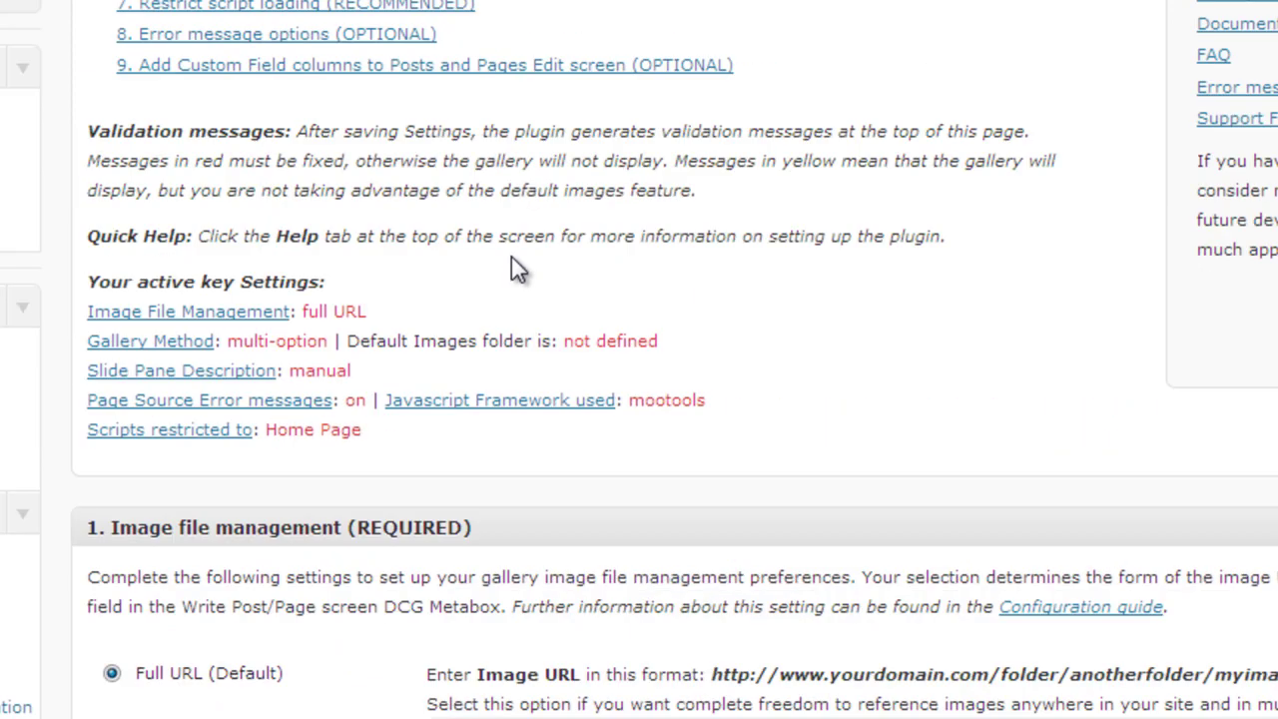
scroll(512, 269, "down", 11)
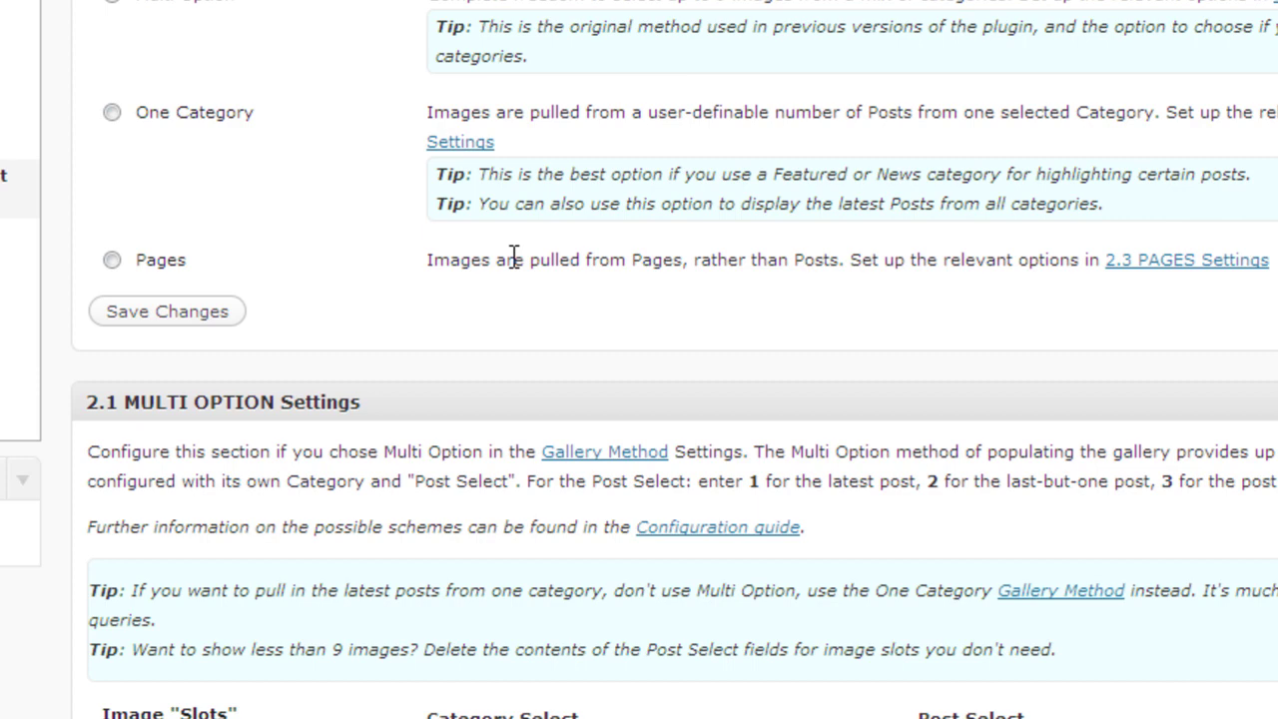
scroll(511, 257, "up", 10)
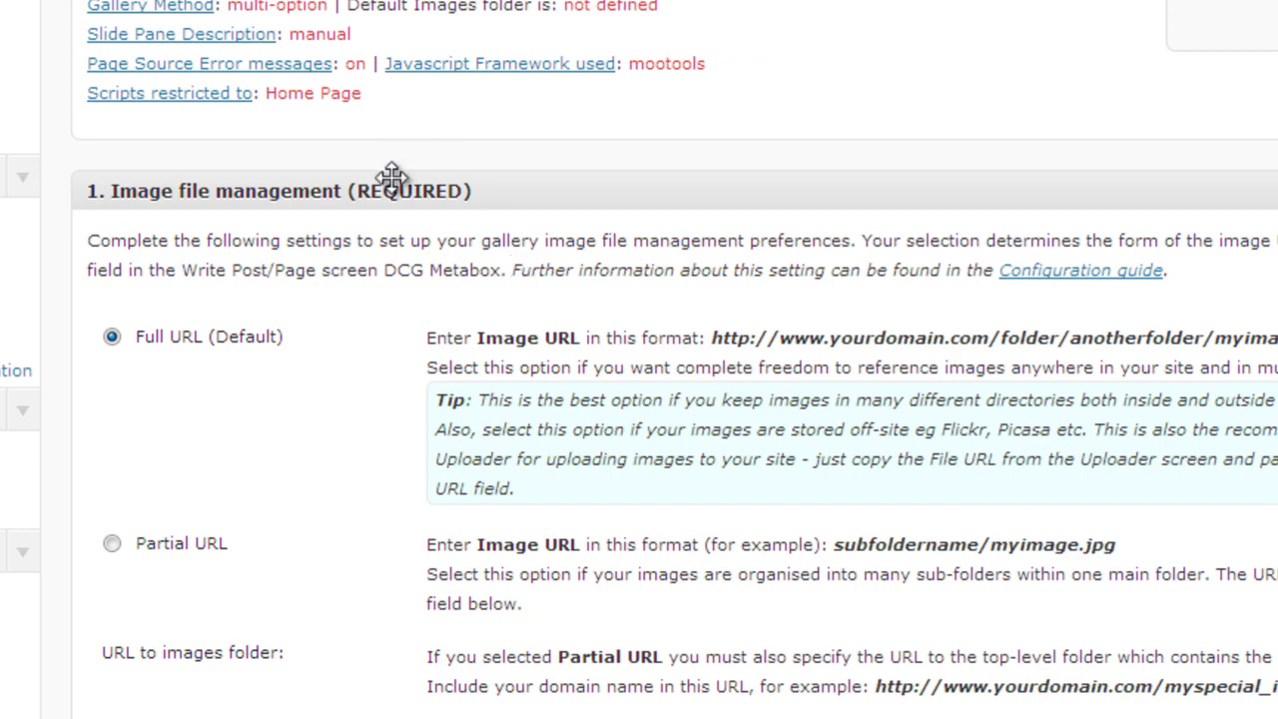
scroll(390, 176, "down", 3)
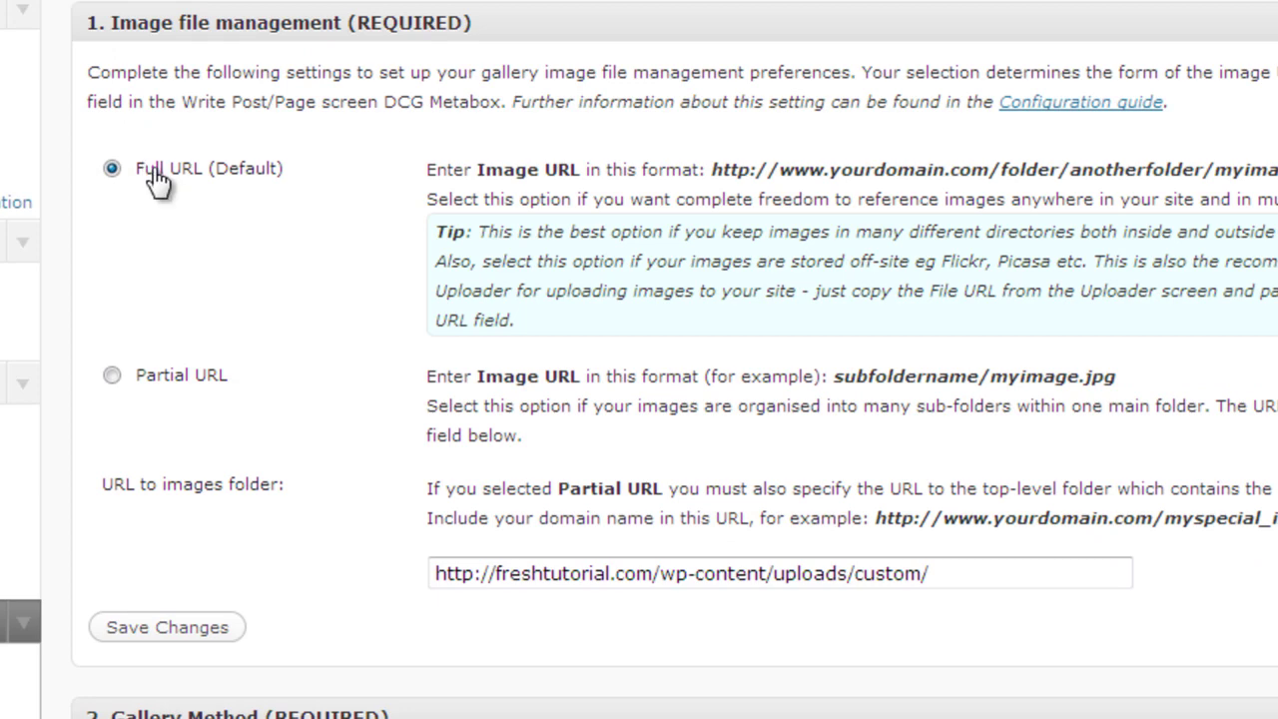
Inspect the Partial URL option and the URL to images folder in the Image file management section.
scroll(493, 320, "down", 6)
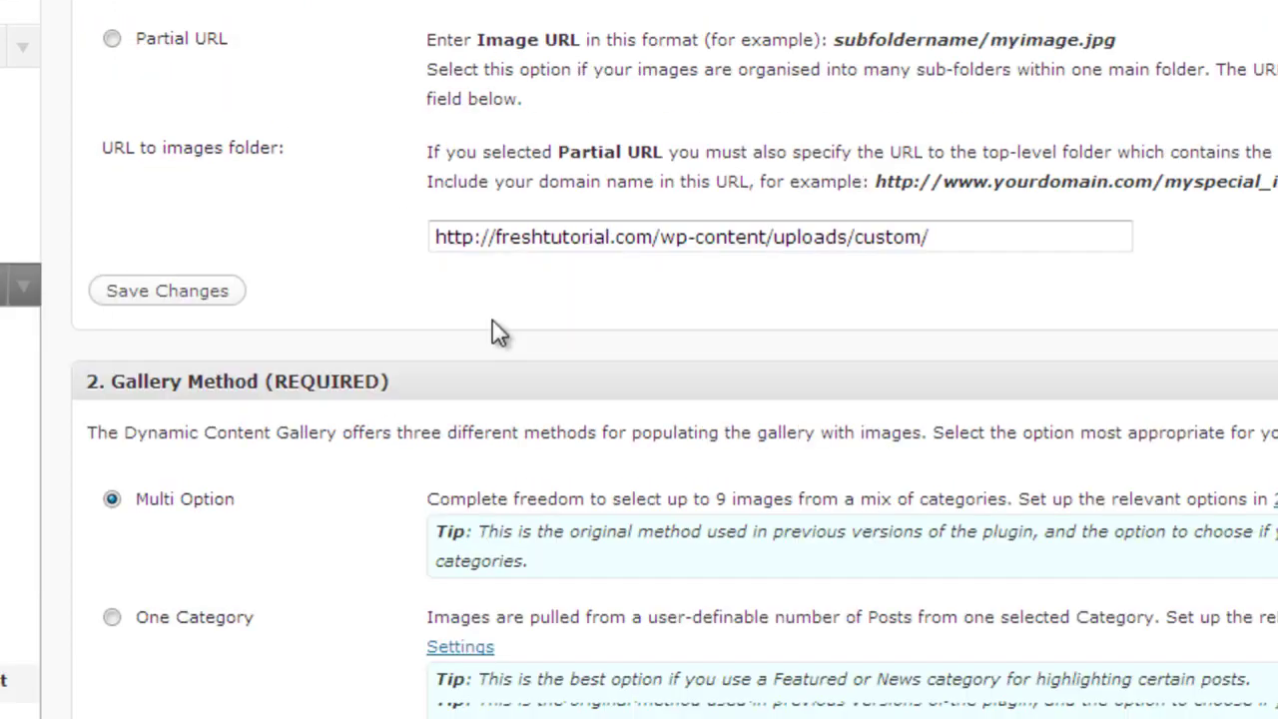
left_click(527, 236)
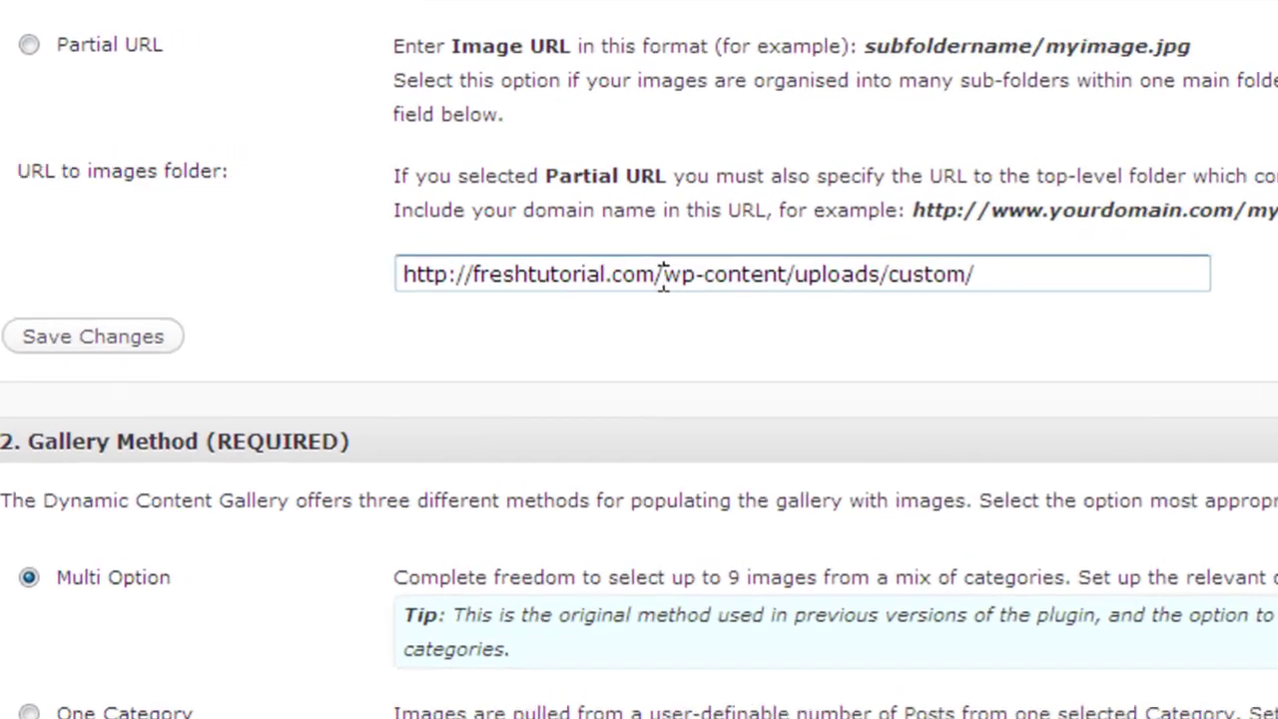
left_click_drag(663, 274, 292, 334)
left_click(699, 278)
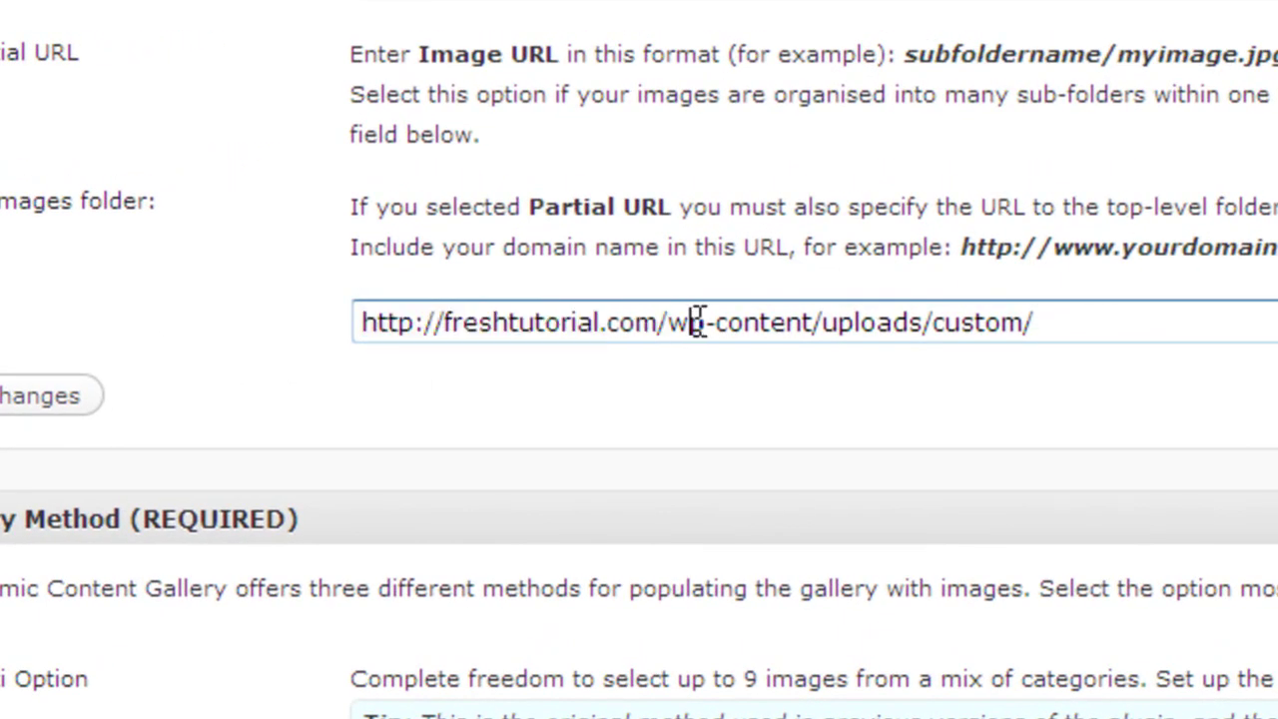
left_click(762, 325)
Compare the Multi Option, One Category and Pages gallery methods and read the Multi Option settings instructions.
scroll(863, 322, "down", 2)
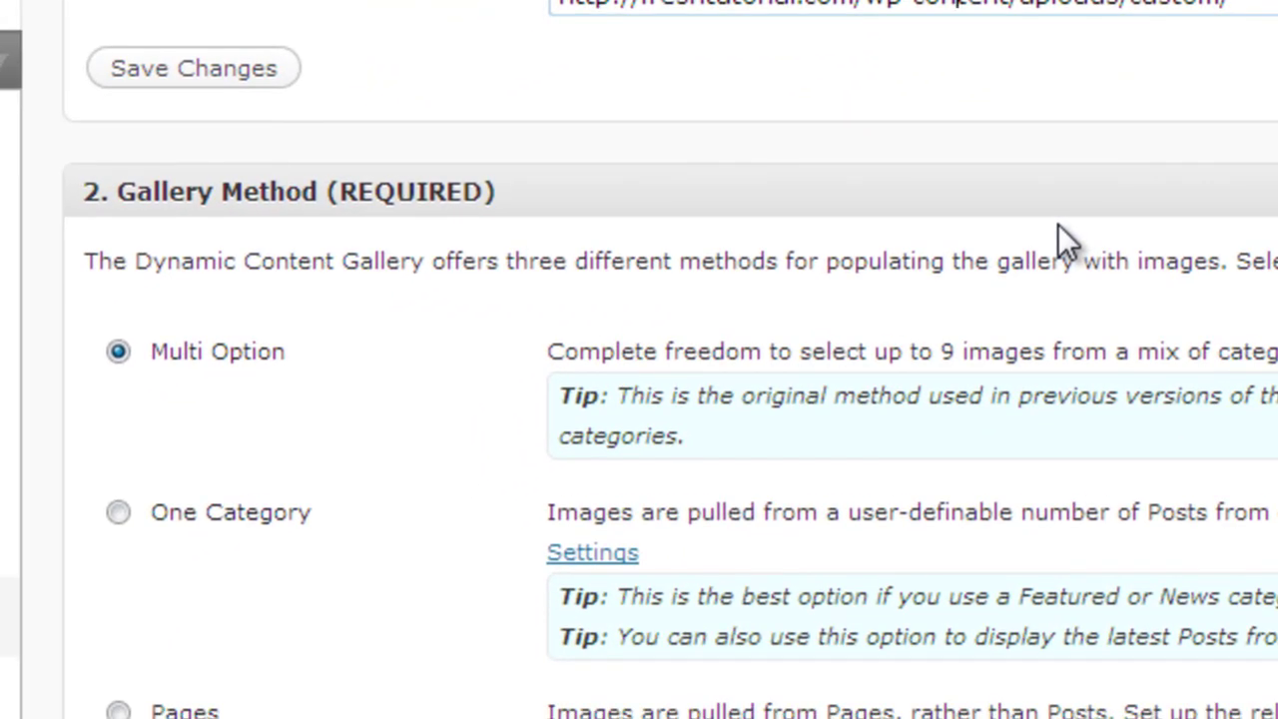
scroll(1058, 223, "down", 2)
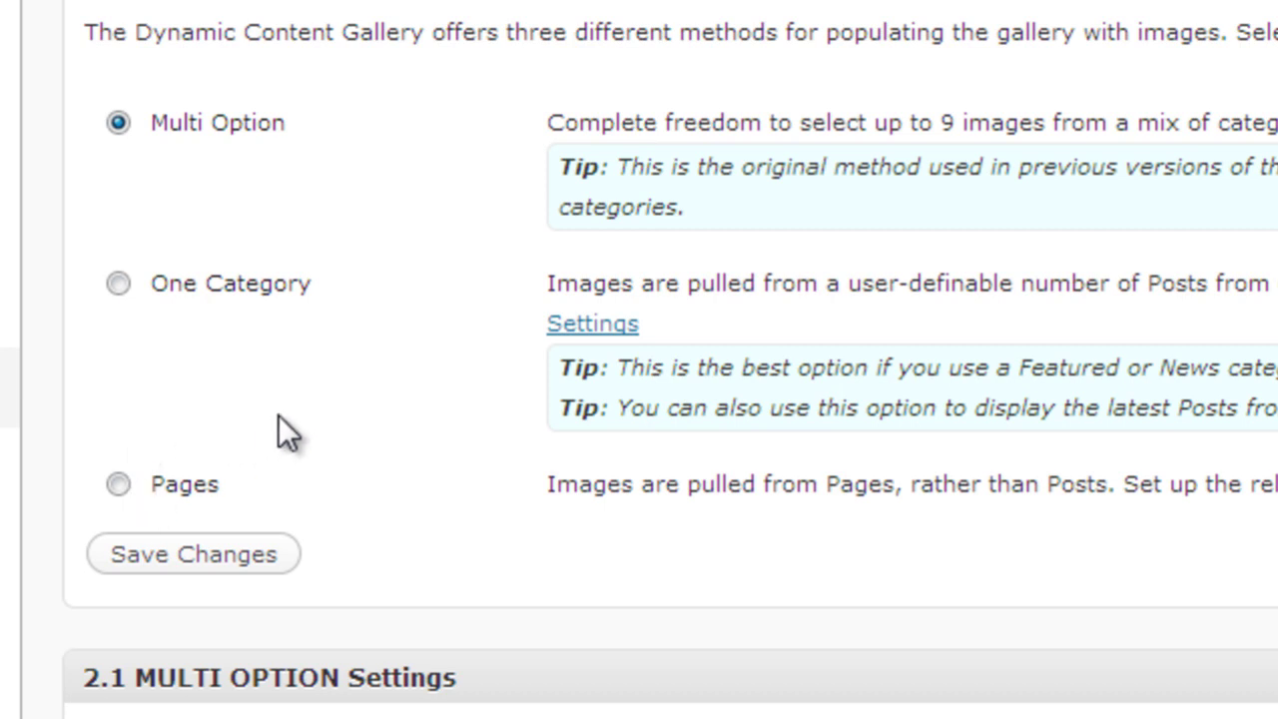
scroll(373, 358, "down", 5)
scroll(373, 359, "down", 10)
scroll(372, 358, "up", 15)
scroll(373, 359, "up", 5)
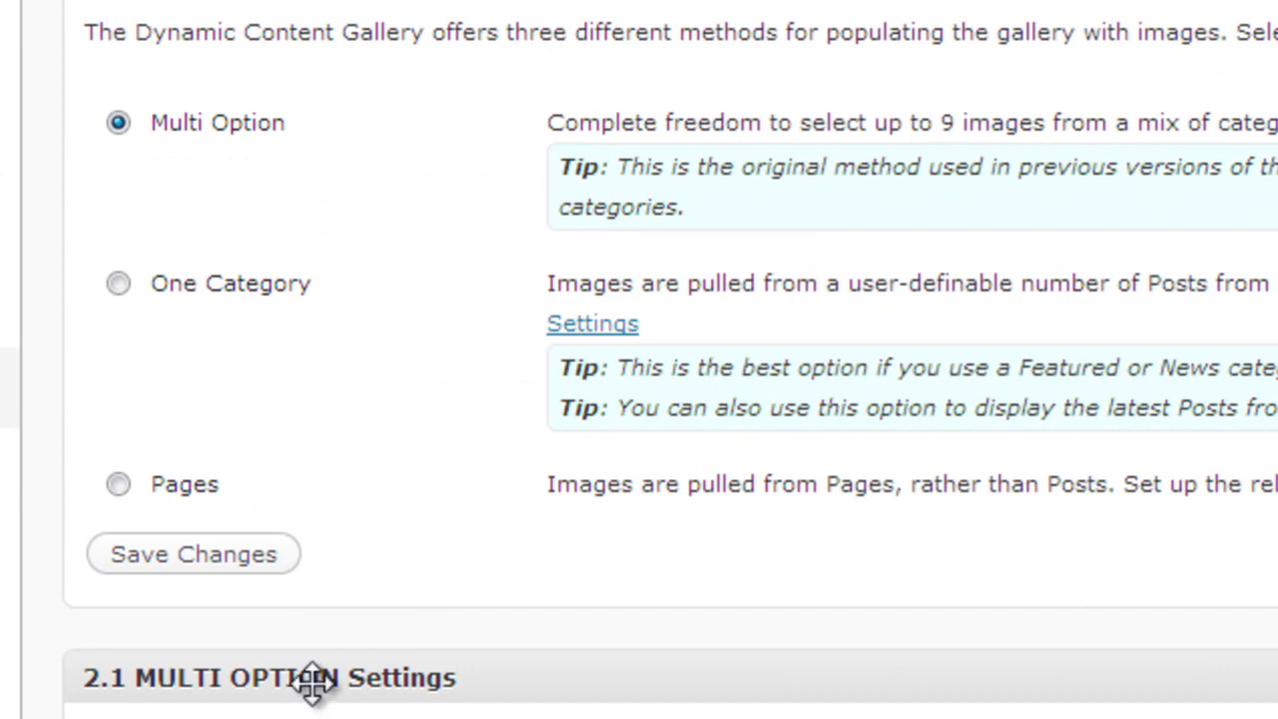
scroll(317, 697, "down", 7)
scroll(319, 699, "up", 10)
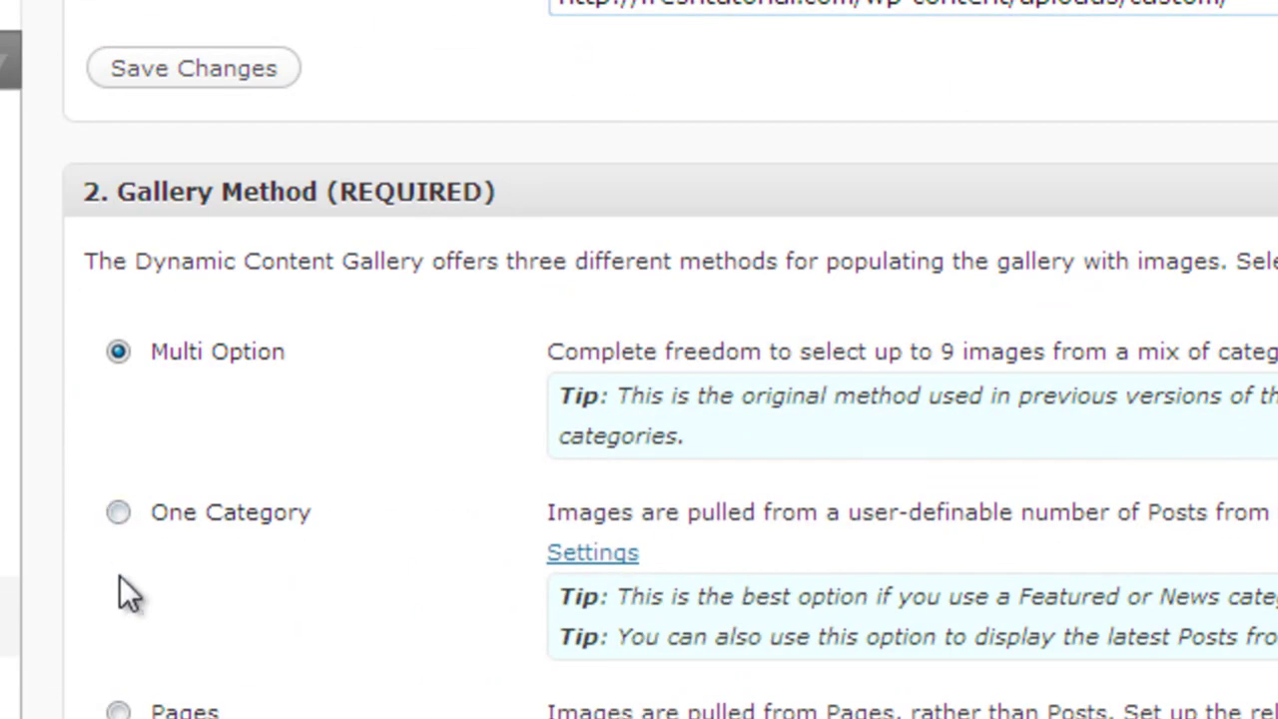
scroll(371, 705, "down", 7)
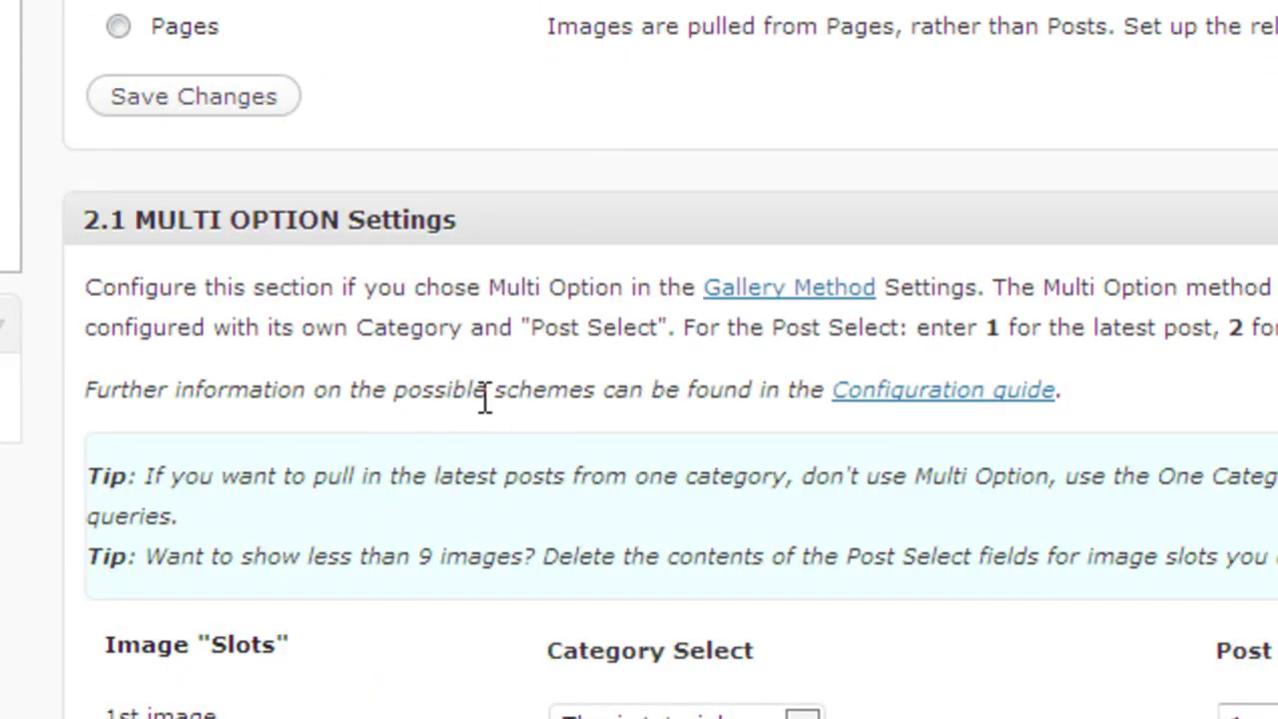
scroll(485, 397, "up", 10)
scroll(310, 562, "down", 7)
scroll(588, 267, "down", 2)
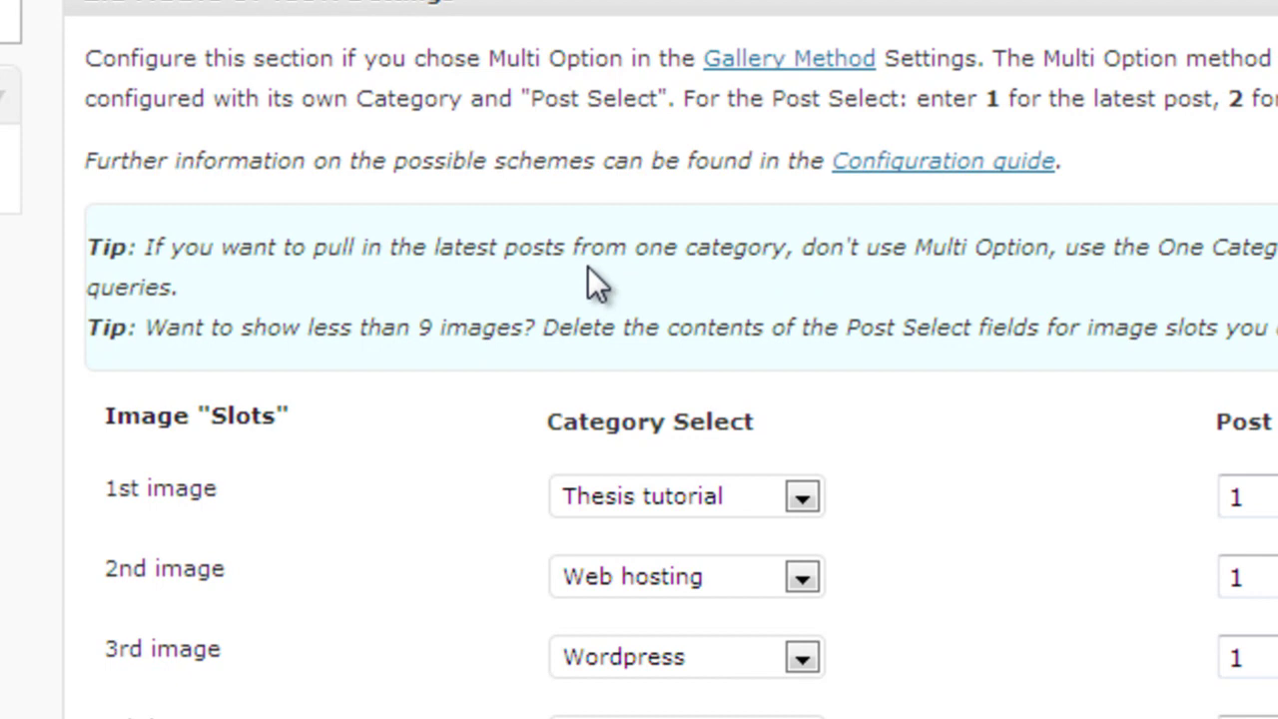
Check the gallery on the live home page against the image slots and view the category choices for the 1st image.
scroll(473, 198, "down", 2)
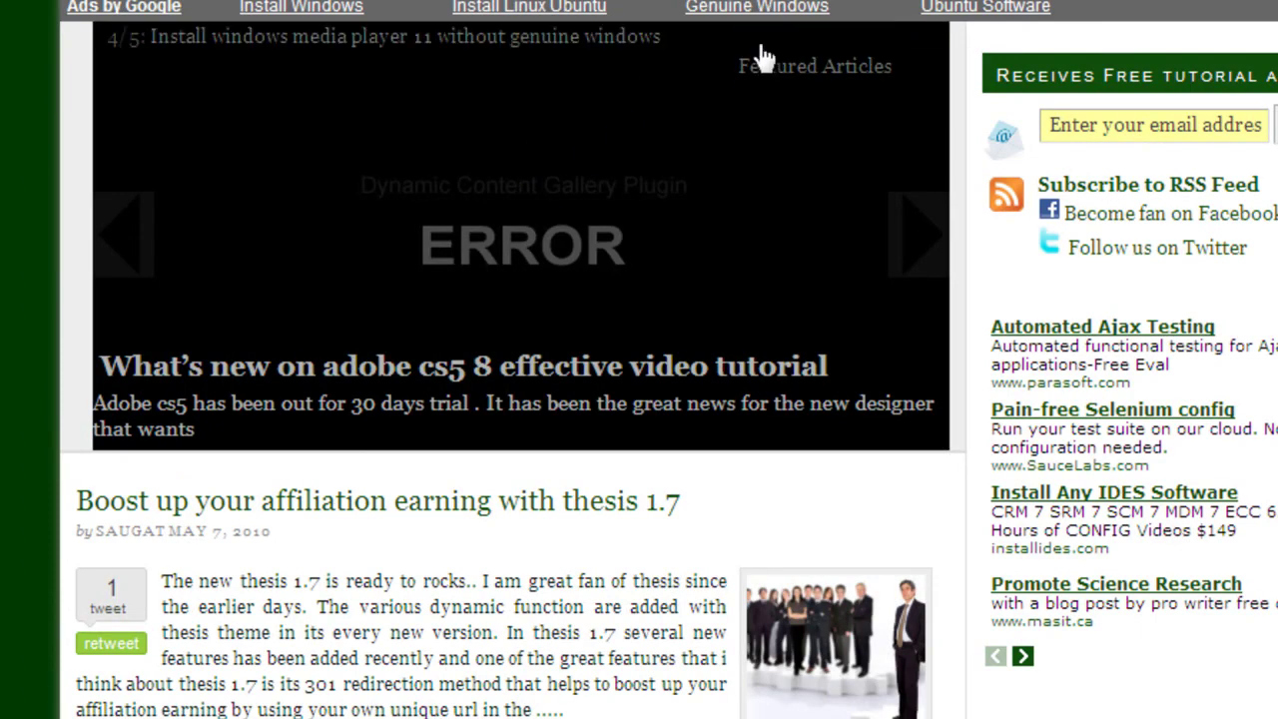
mouse_move(765, 51)
left_click(222, 116)
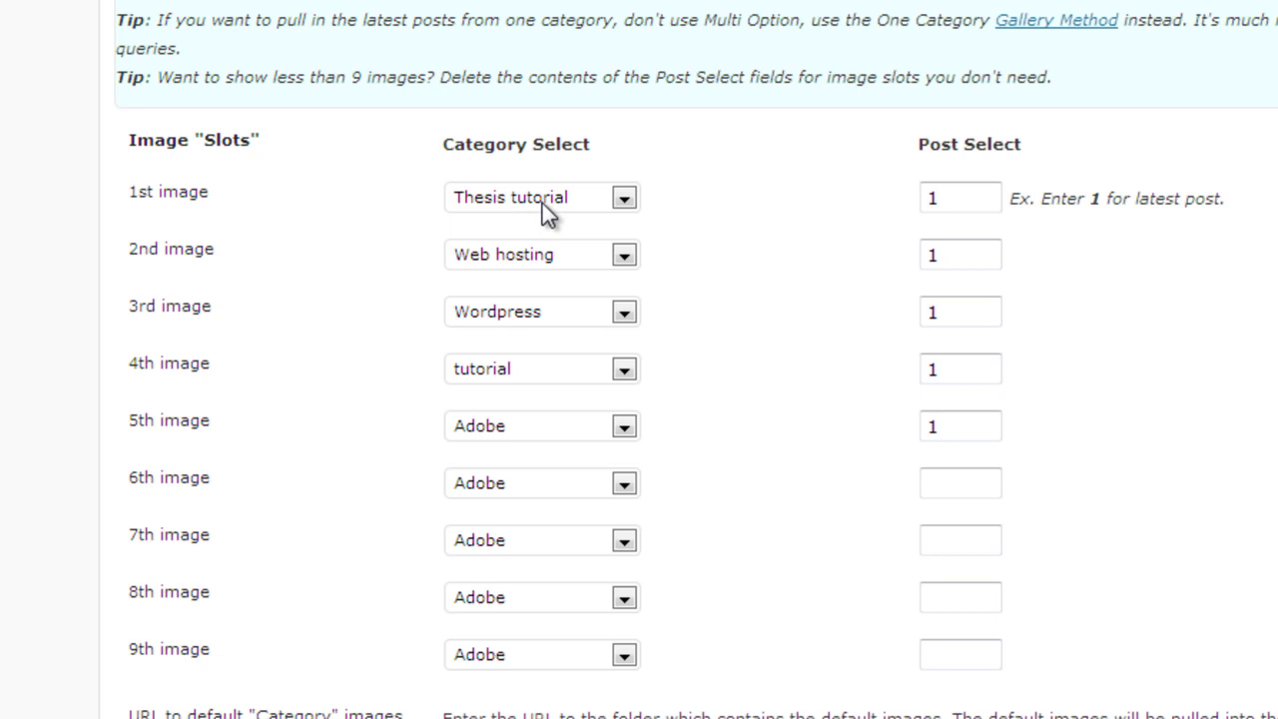
left_click(547, 213)
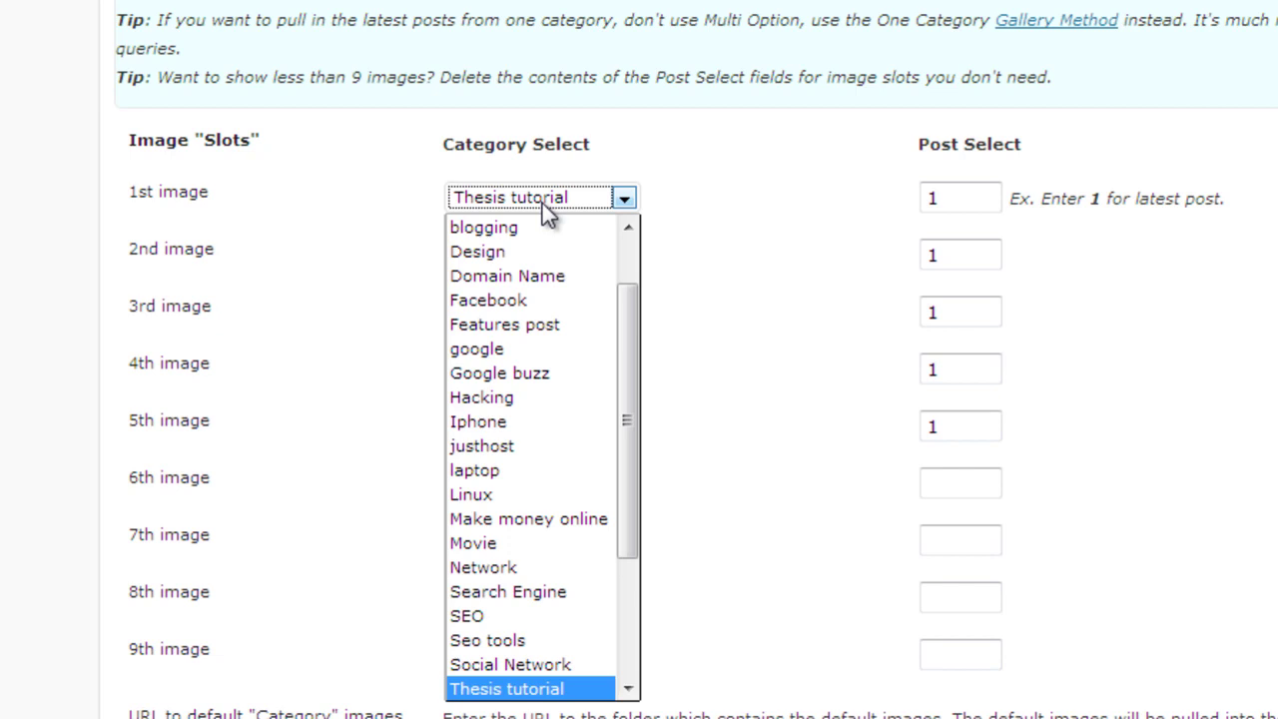
left_click(542, 203)
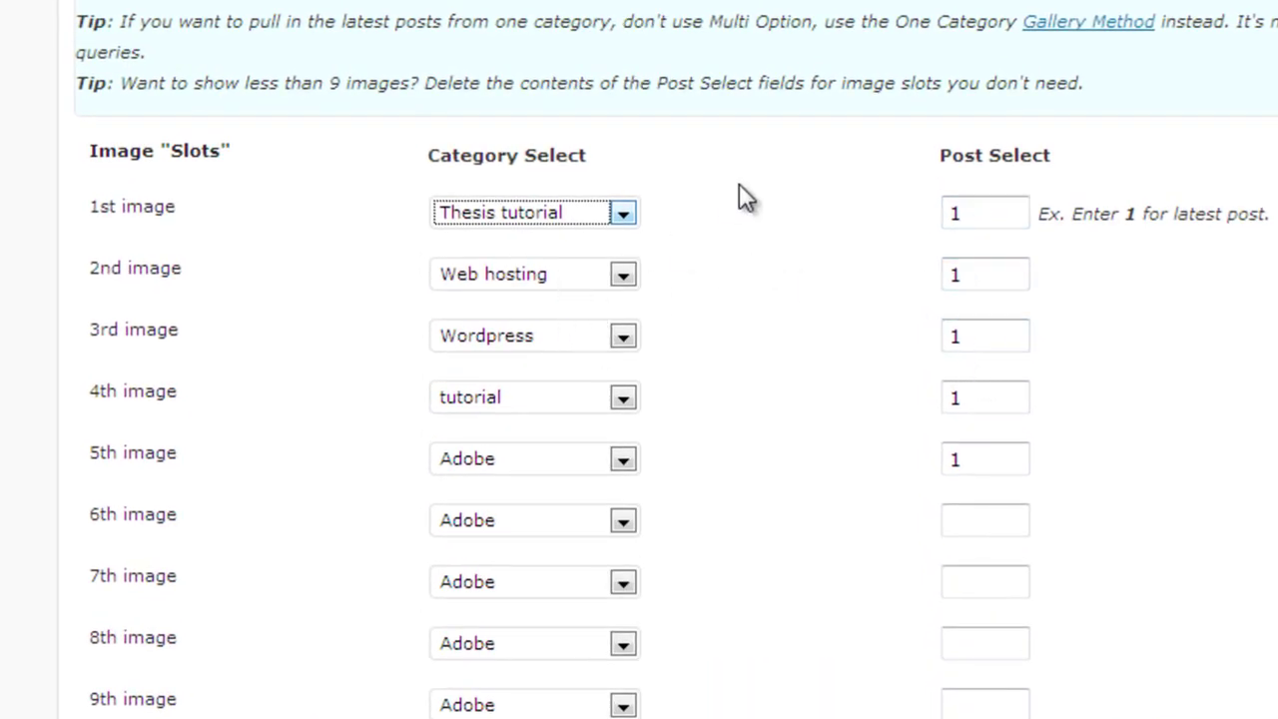
Examine the category choices and the number-of-posts choices in the One Category settings.
scroll(751, 195, "down", 9)
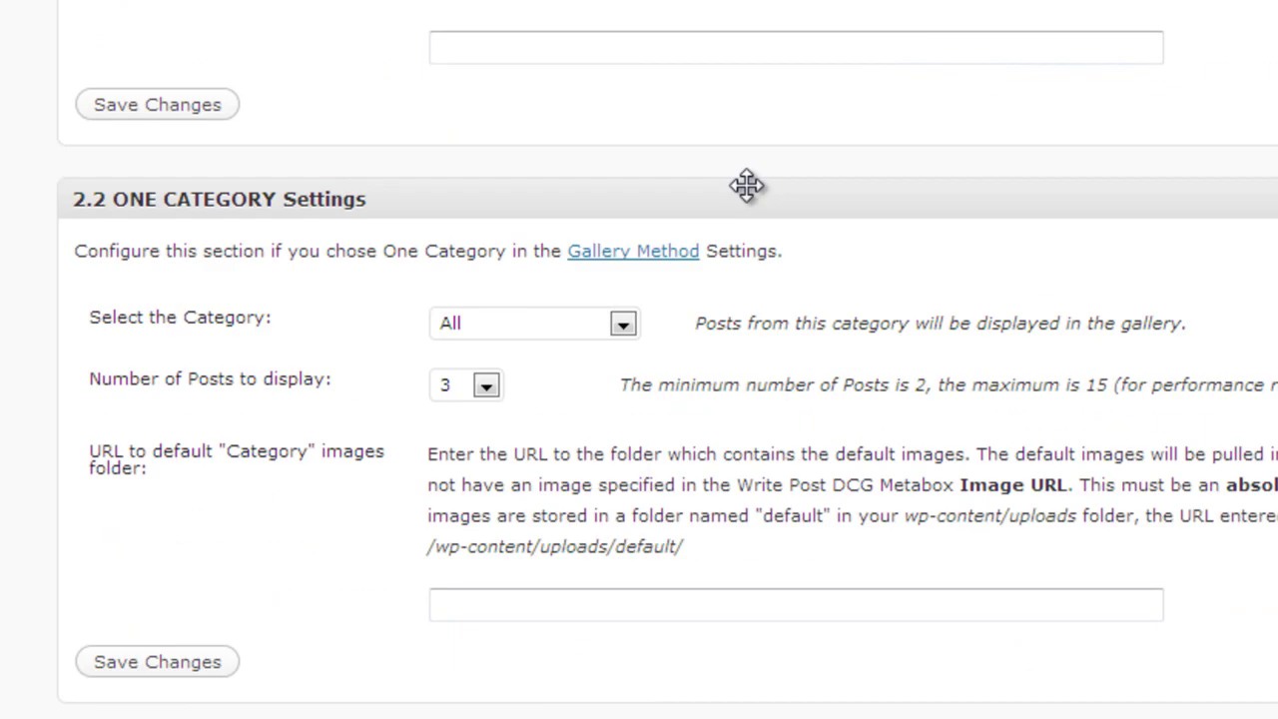
scroll(747, 186, "down", 4)
scroll(748, 177, "up", 2)
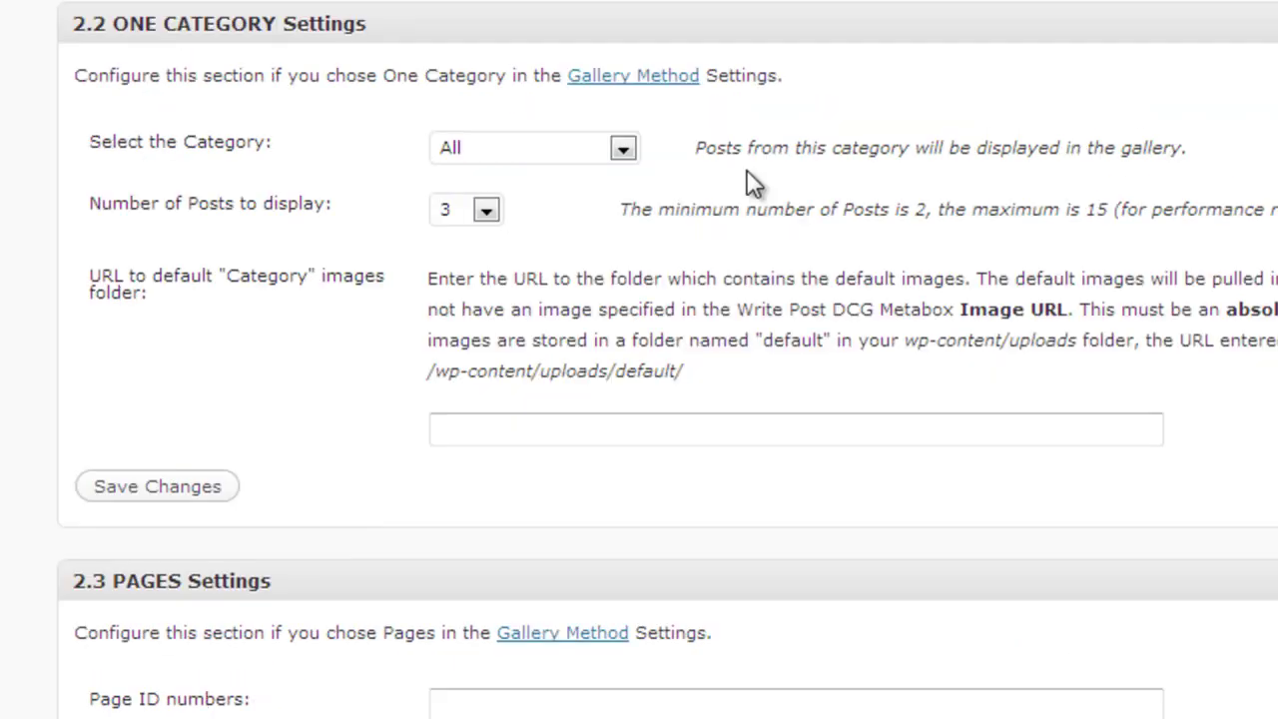
left_click(560, 150)
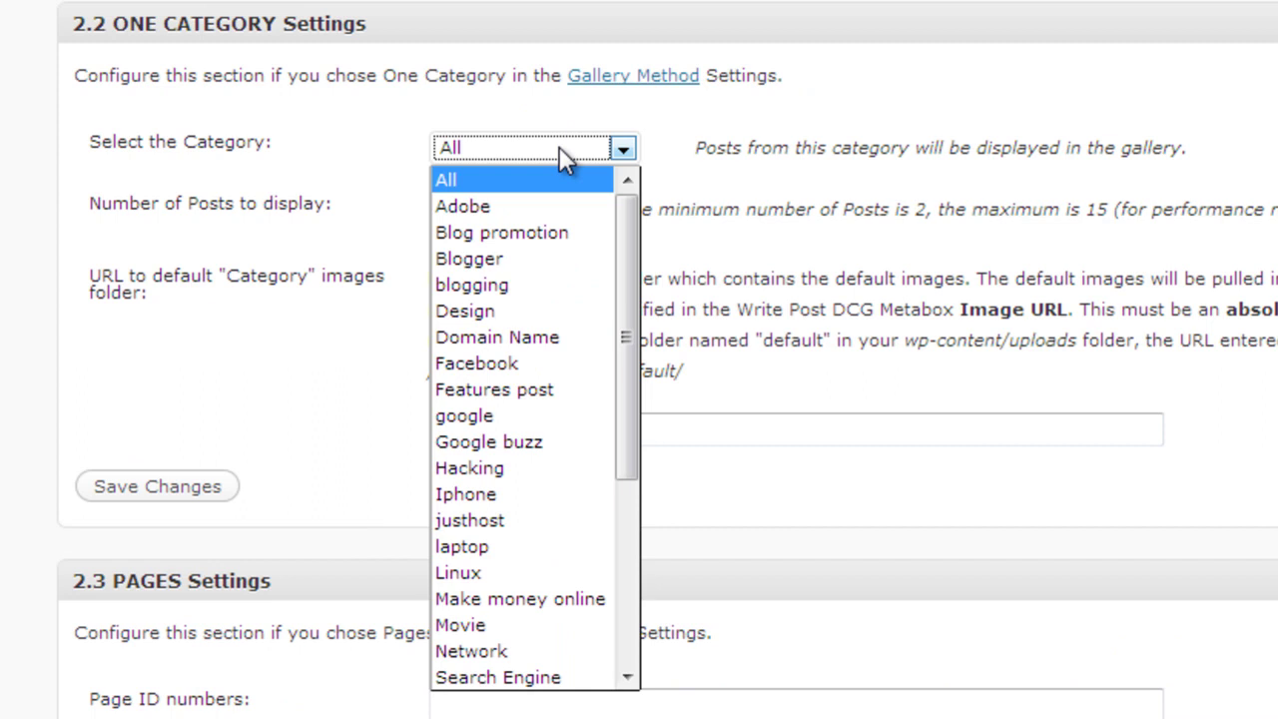
left_click(517, 76)
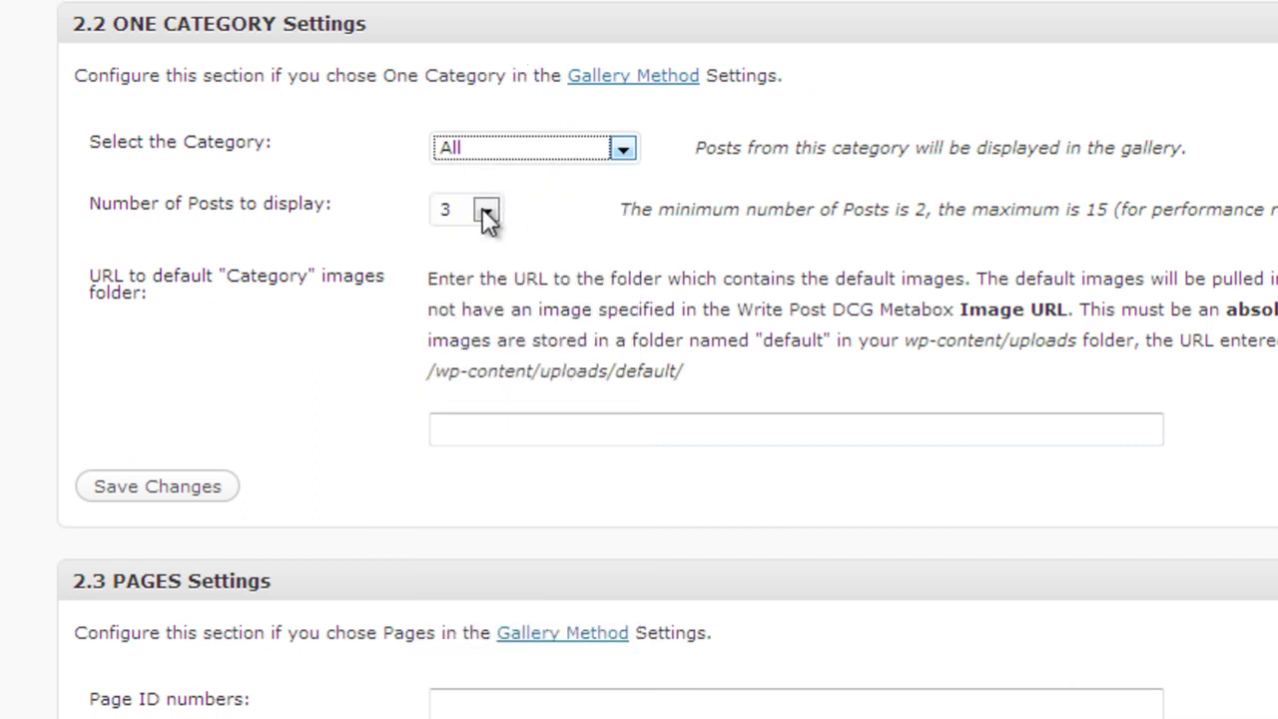
left_click(487, 212)
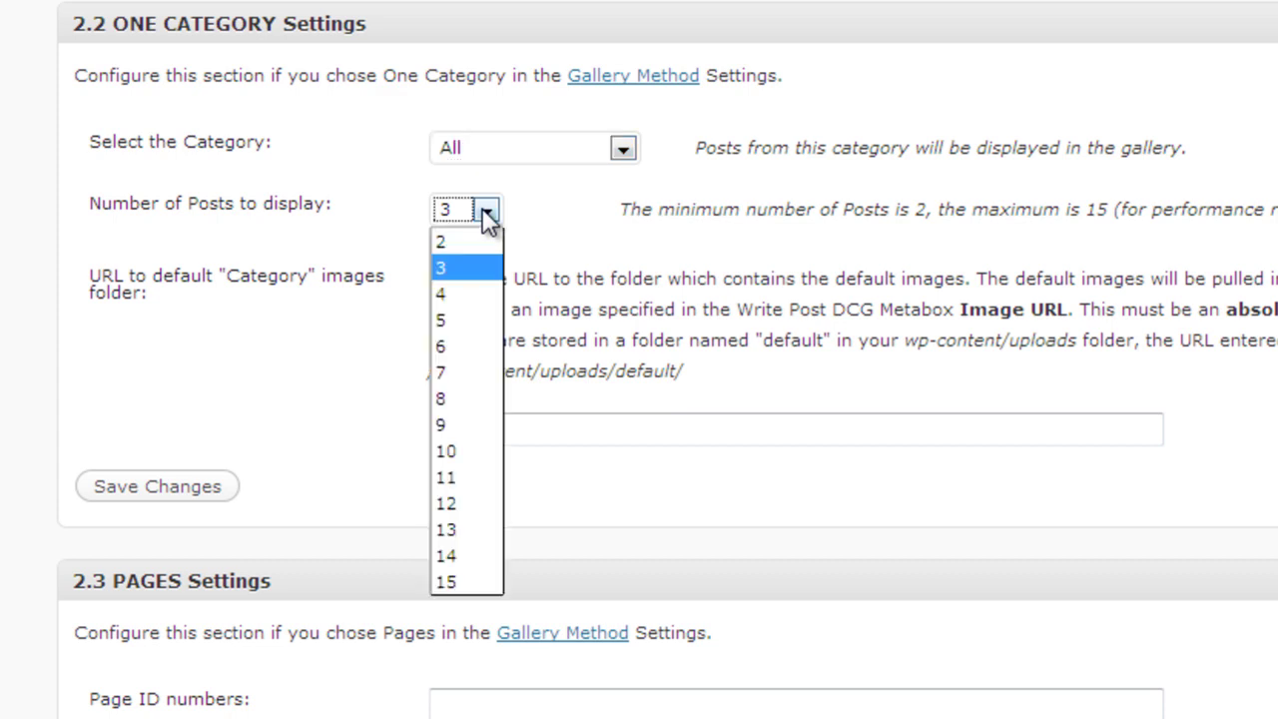
left_click(485, 214)
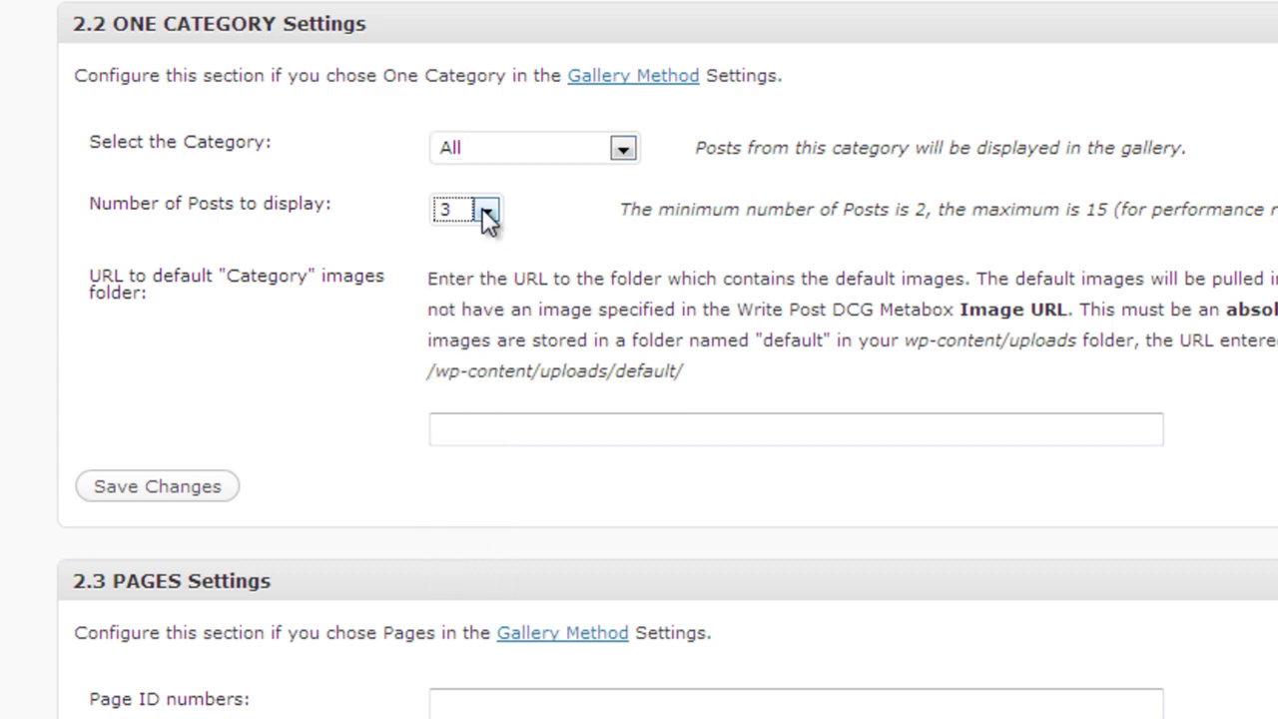
Examine the Page ID numbers and default image fields in the Pages settings.
scroll(579, 247, "down", 3)
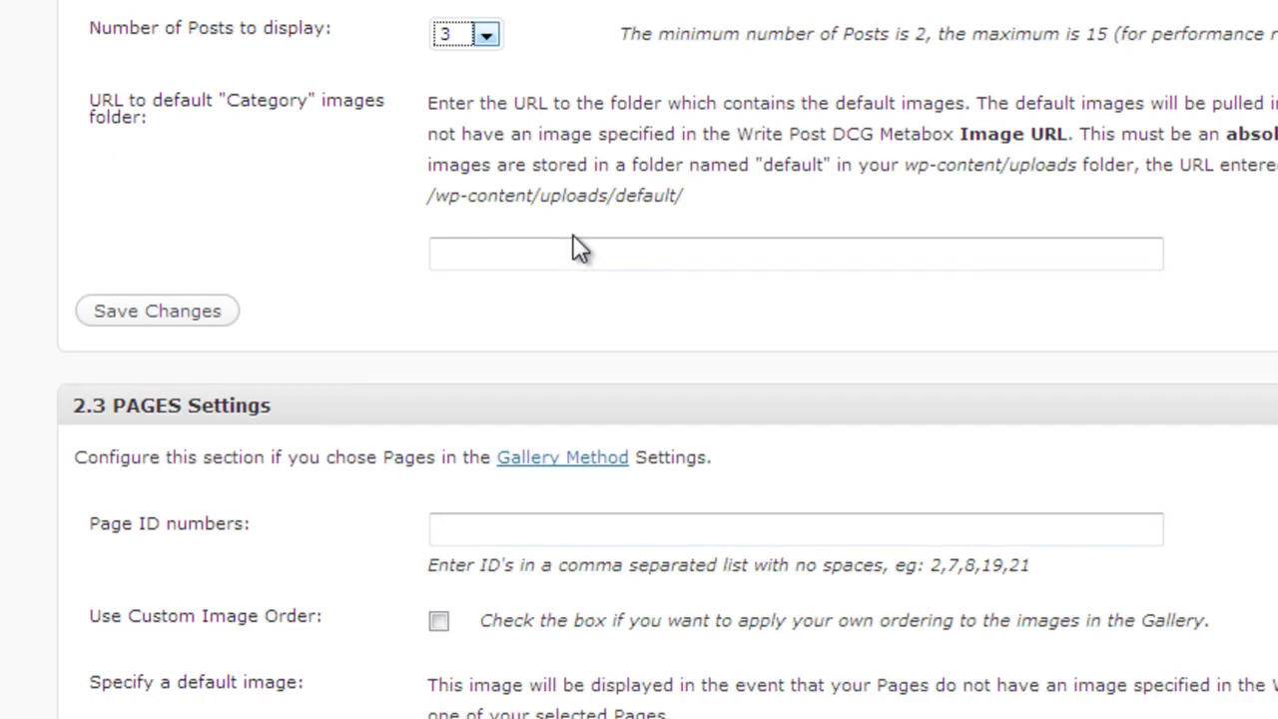
scroll(580, 247, "down", 3)
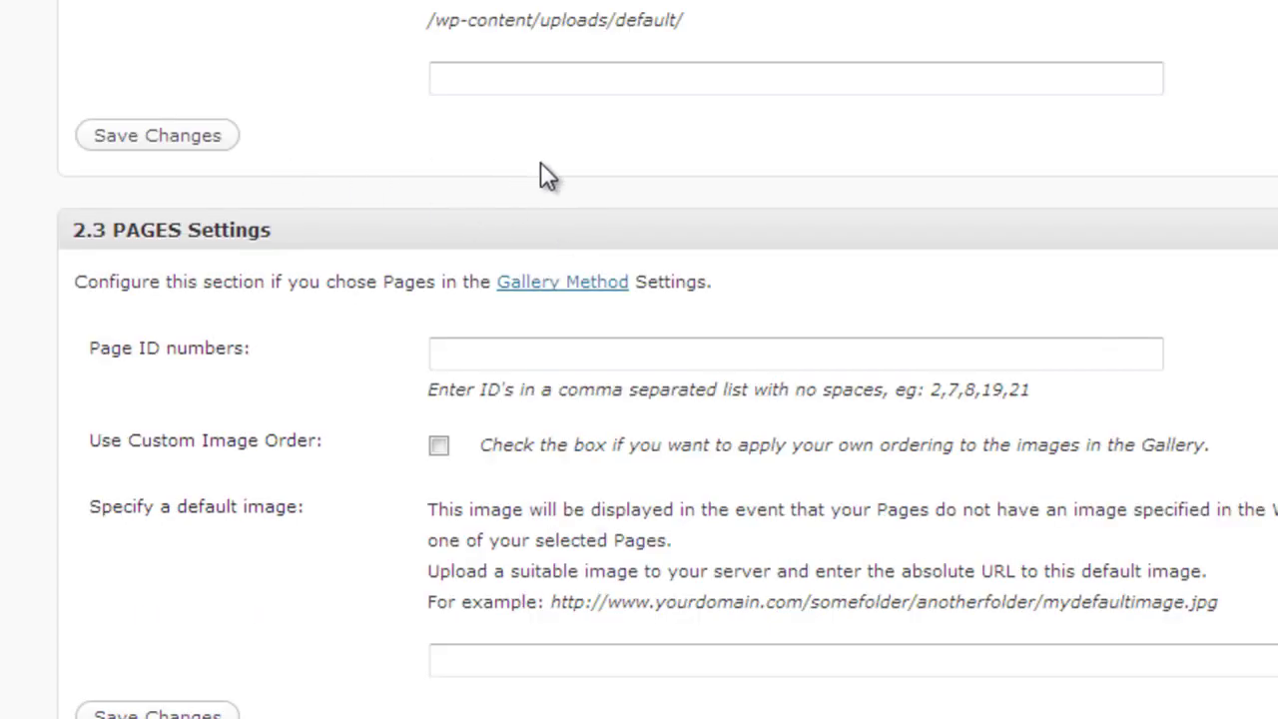
scroll(547, 176, "down", 3)
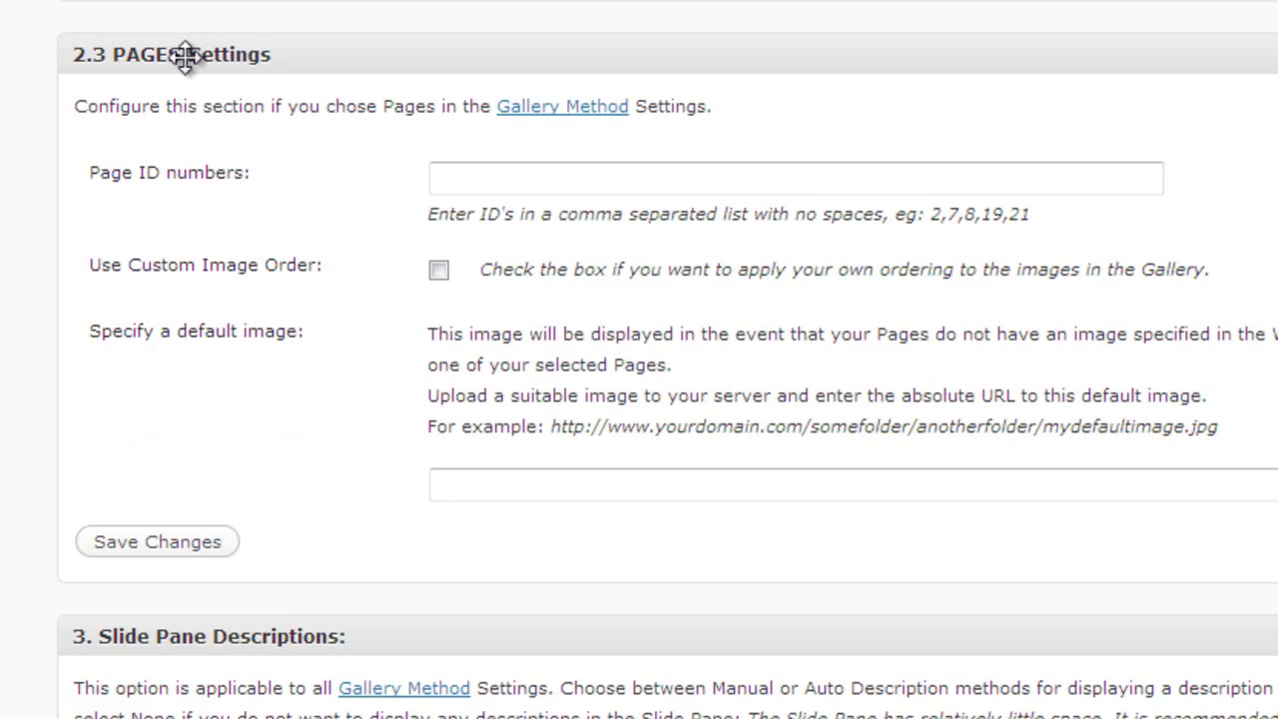
left_click(481, 184)
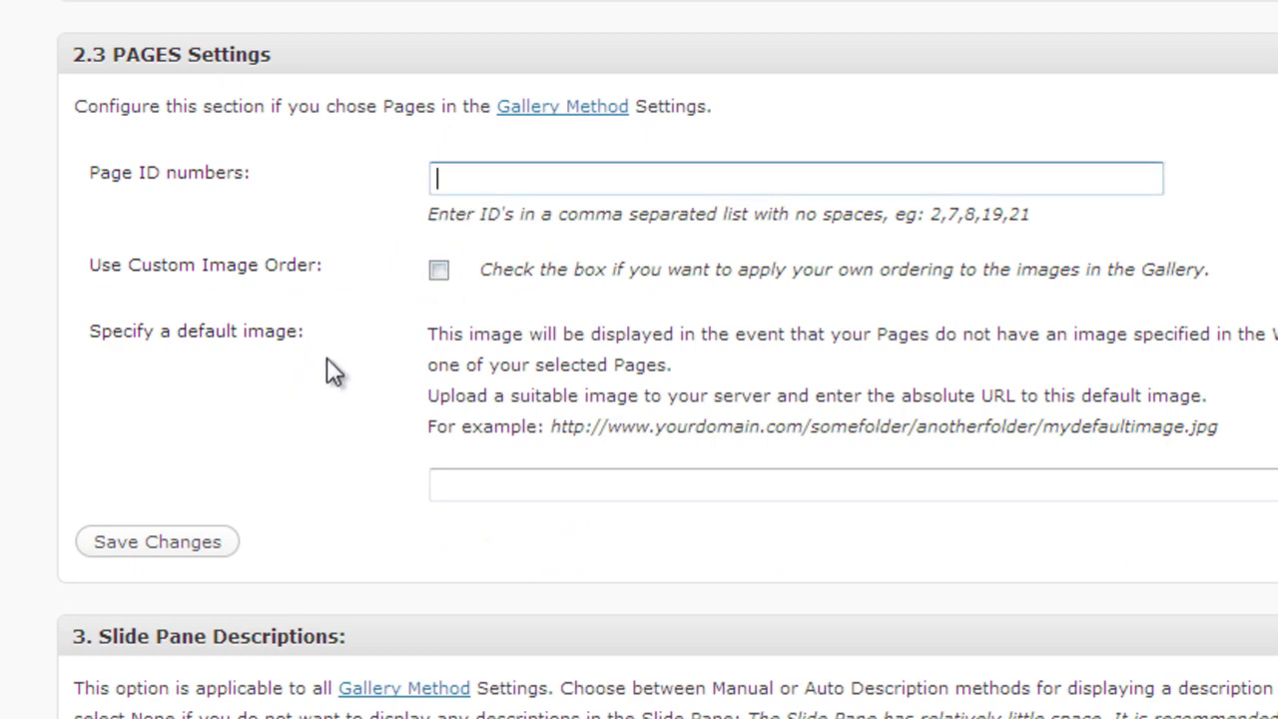
left_click(510, 486)
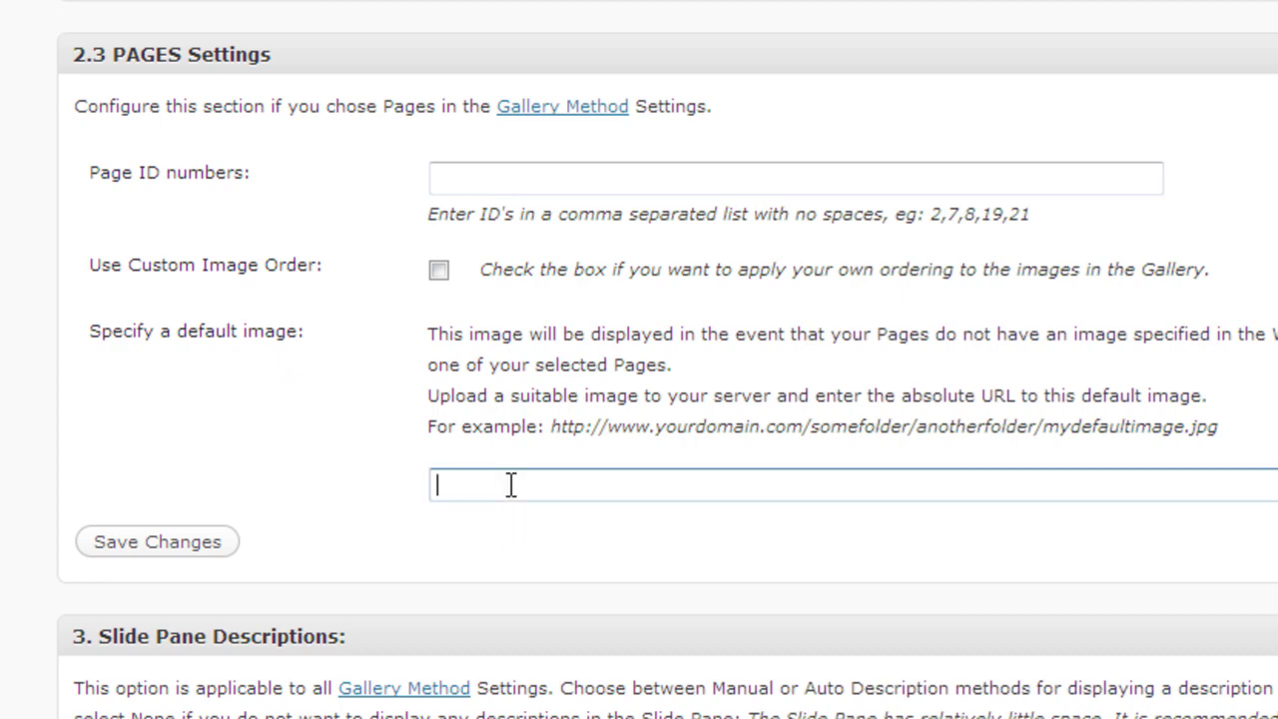
Review the Manual, Auto and None methods in the Slide Pane Descriptions section.
scroll(511, 485, "down", 3)
scroll(509, 486, "down", 5)
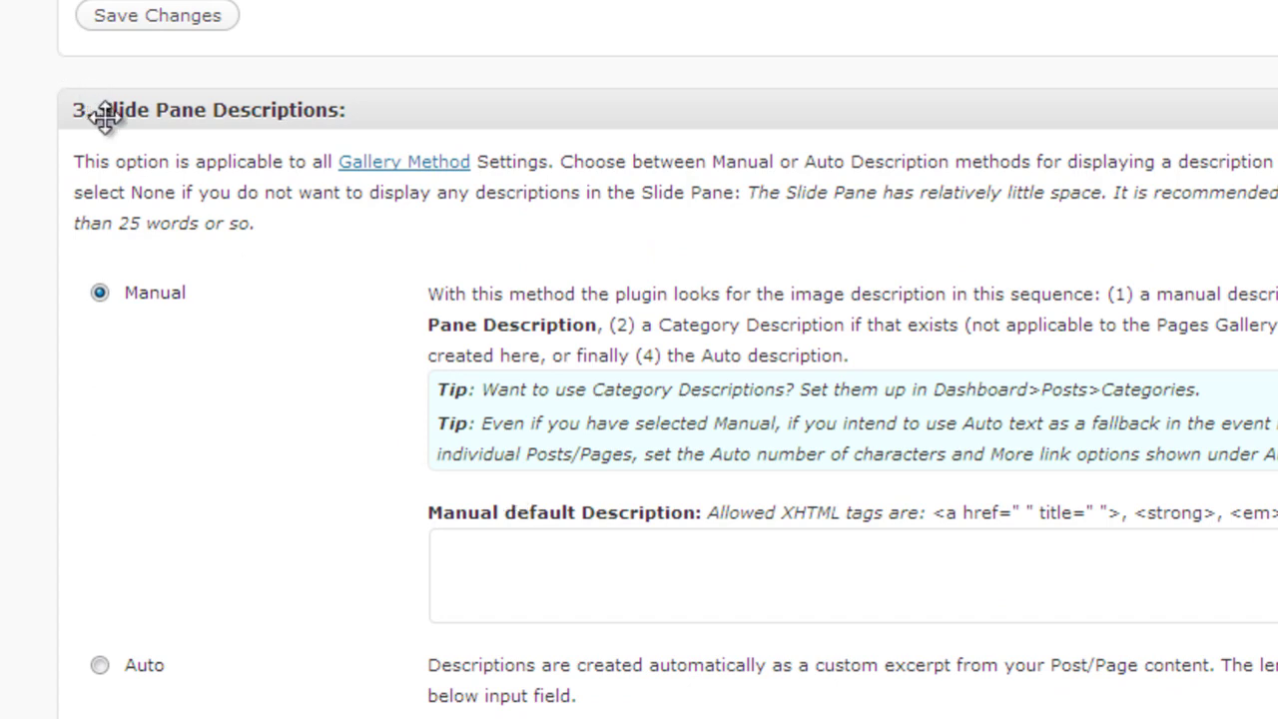
scroll(108, 124, "down", 5)
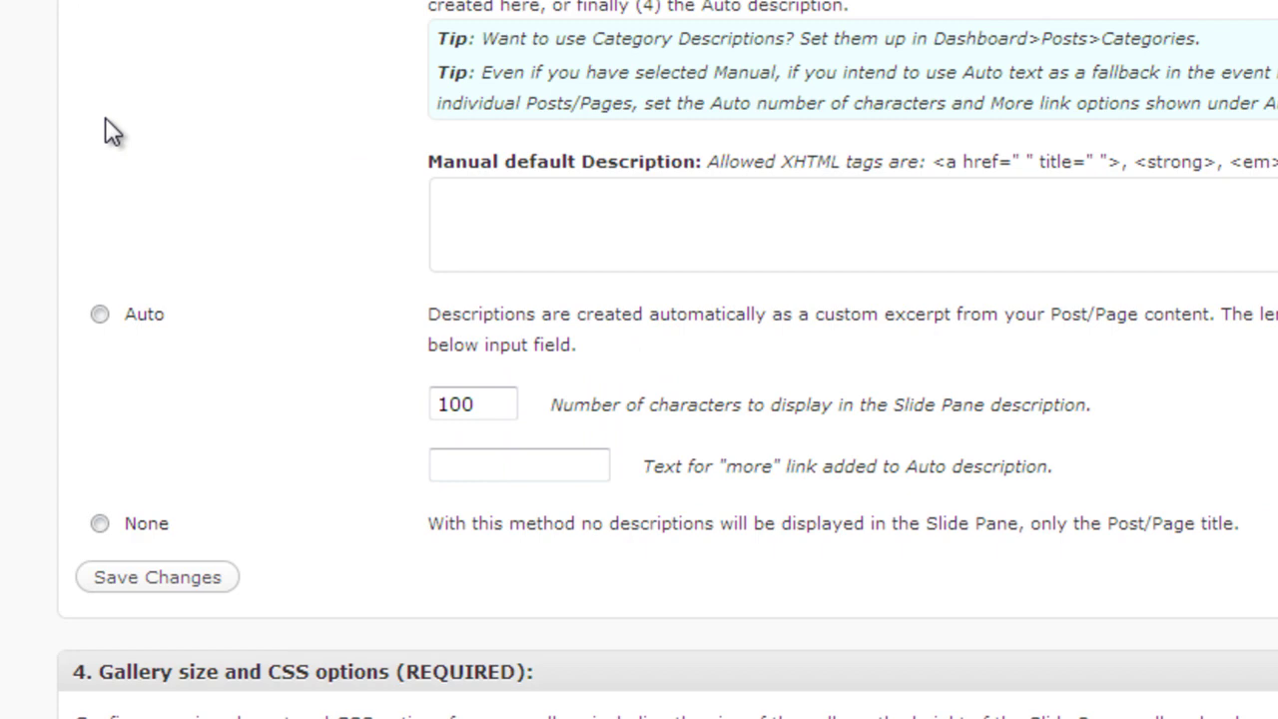
Examine the Gallery Width and Gallery Height in the Gallery size and CSS options, comparing them with the gallery on the live home page.
scroll(106, 131, "down", 7)
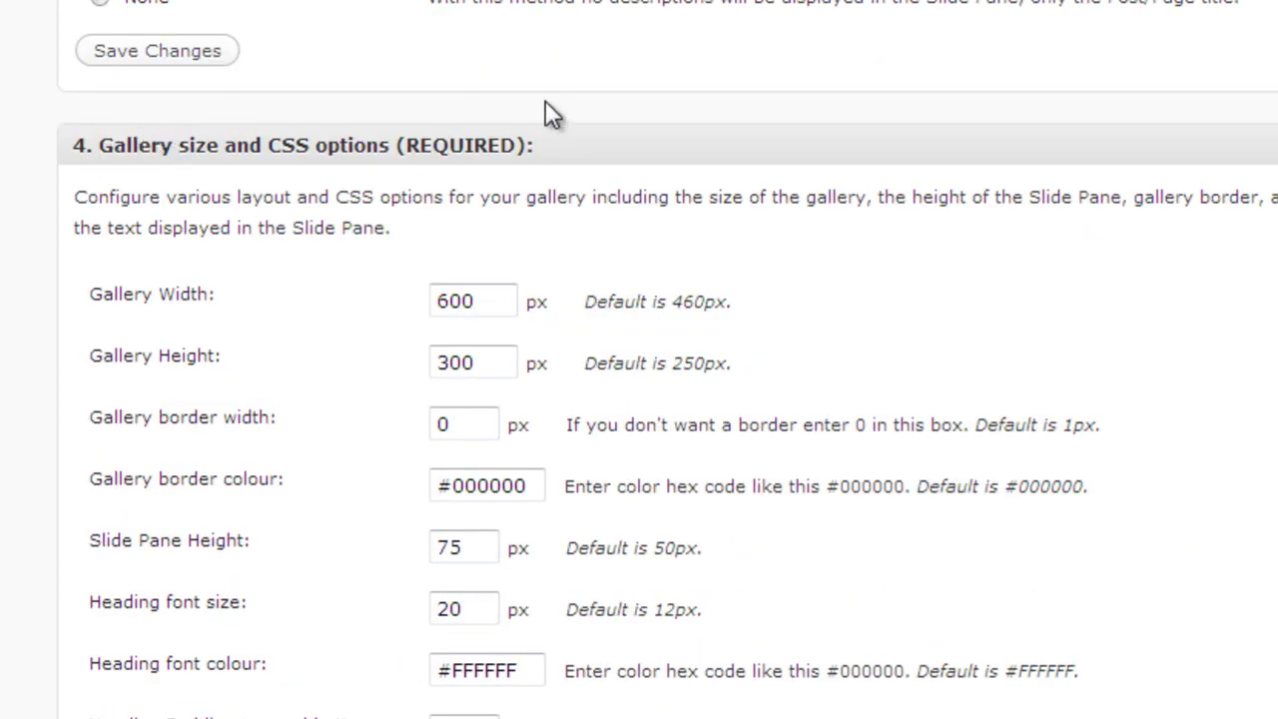
scroll(744, 160, "down", 5)
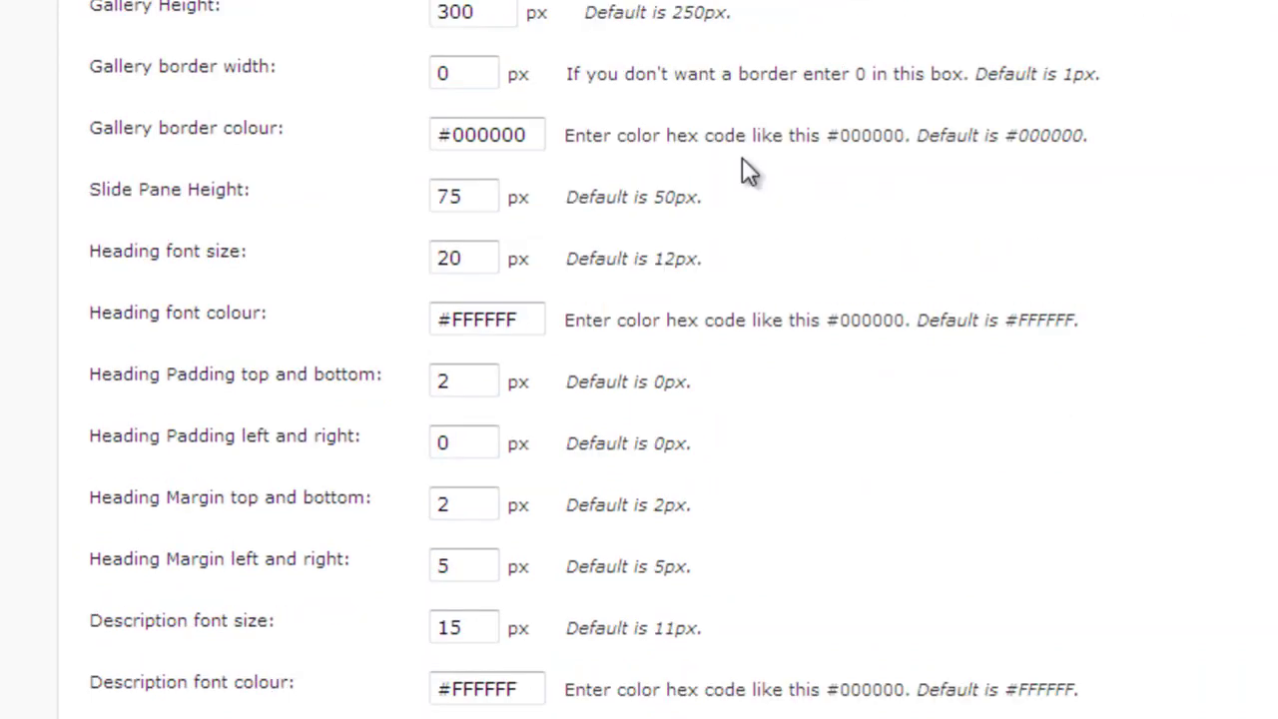
scroll(744, 160, "up", 3)
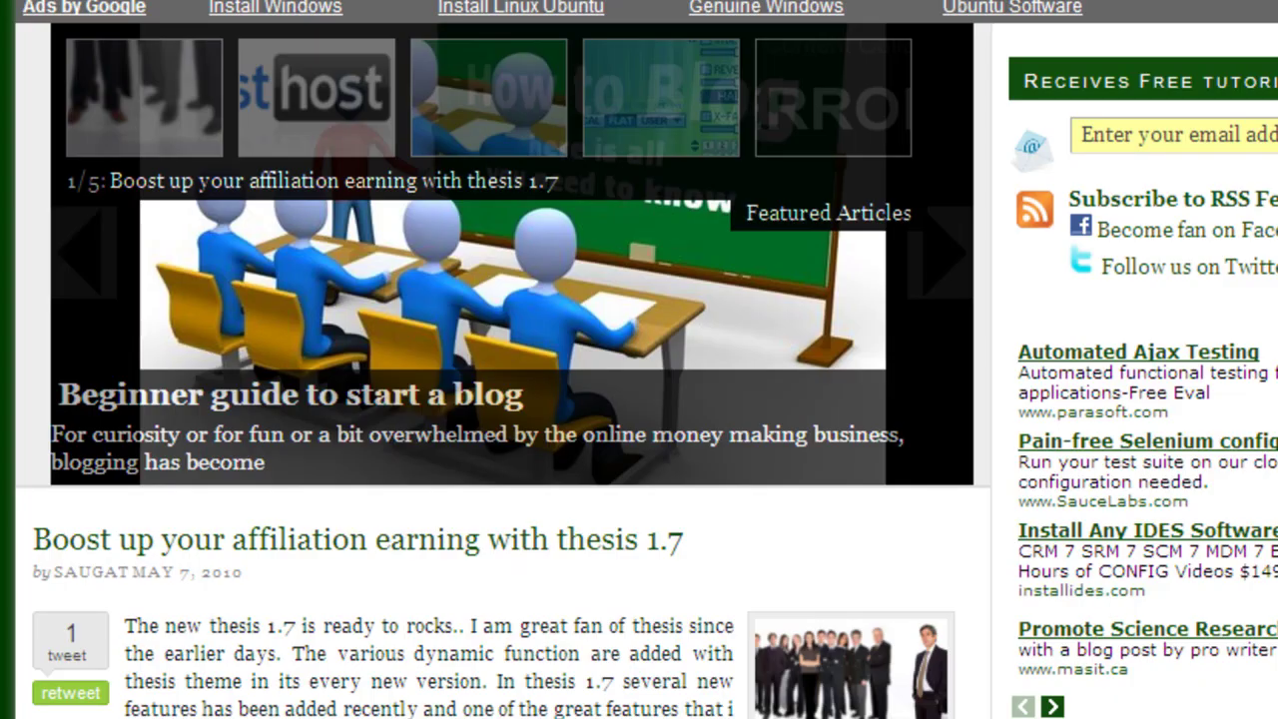
left_click(793, 86)
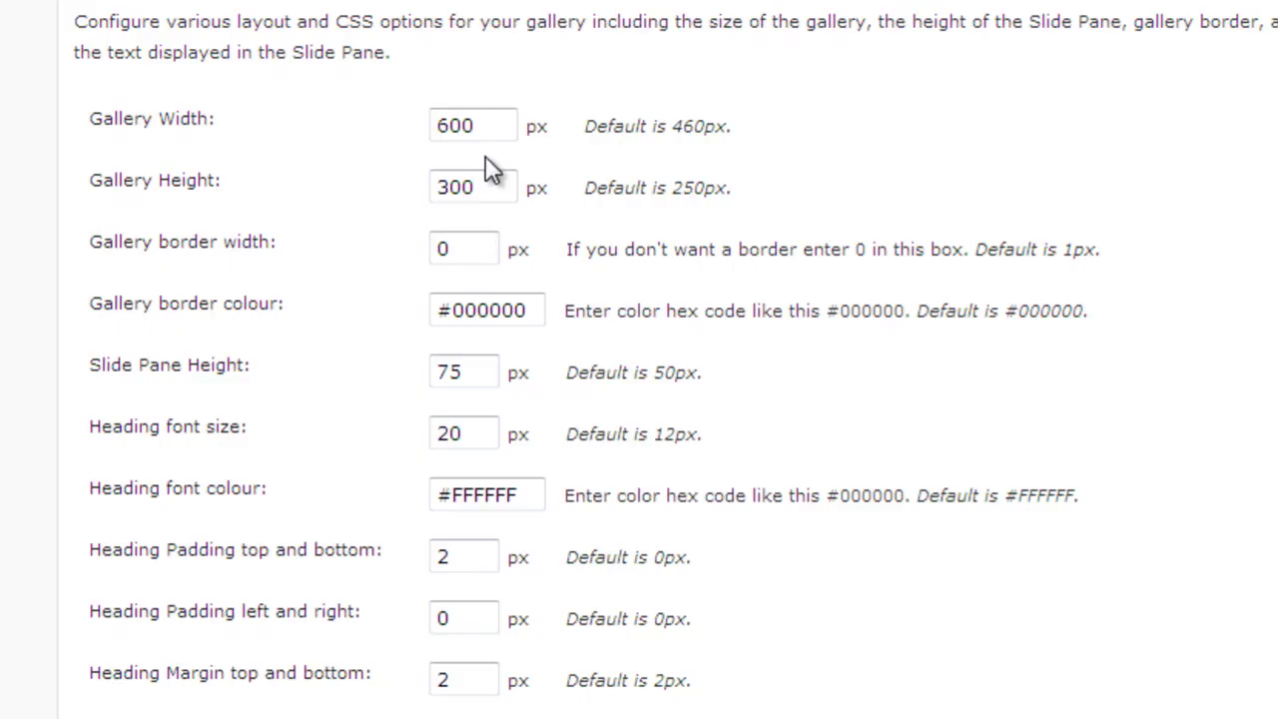
left_click(488, 189)
left_click(485, 125)
left_click(711, 136)
Review the border, heading and description styling options, plus the Javascript framework and Javascript configuration sections.
scroll(840, 112, "down", 3)
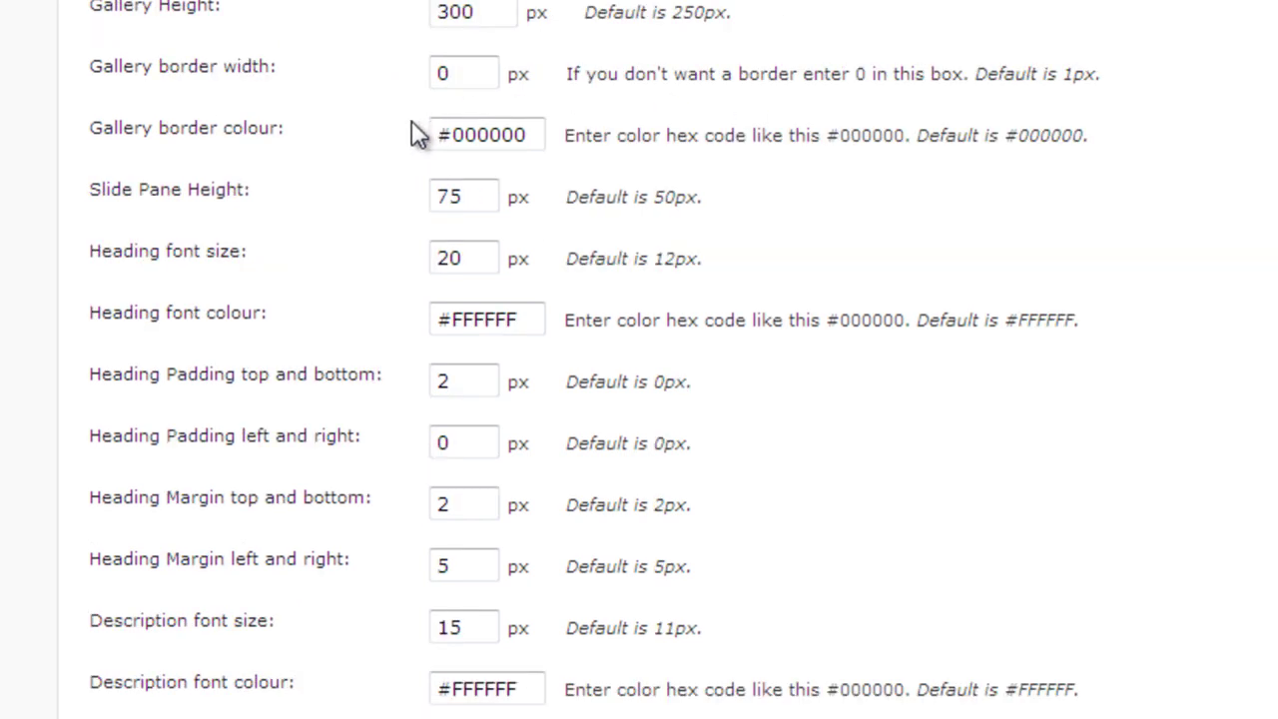
scroll(634, 193, "down", 9)
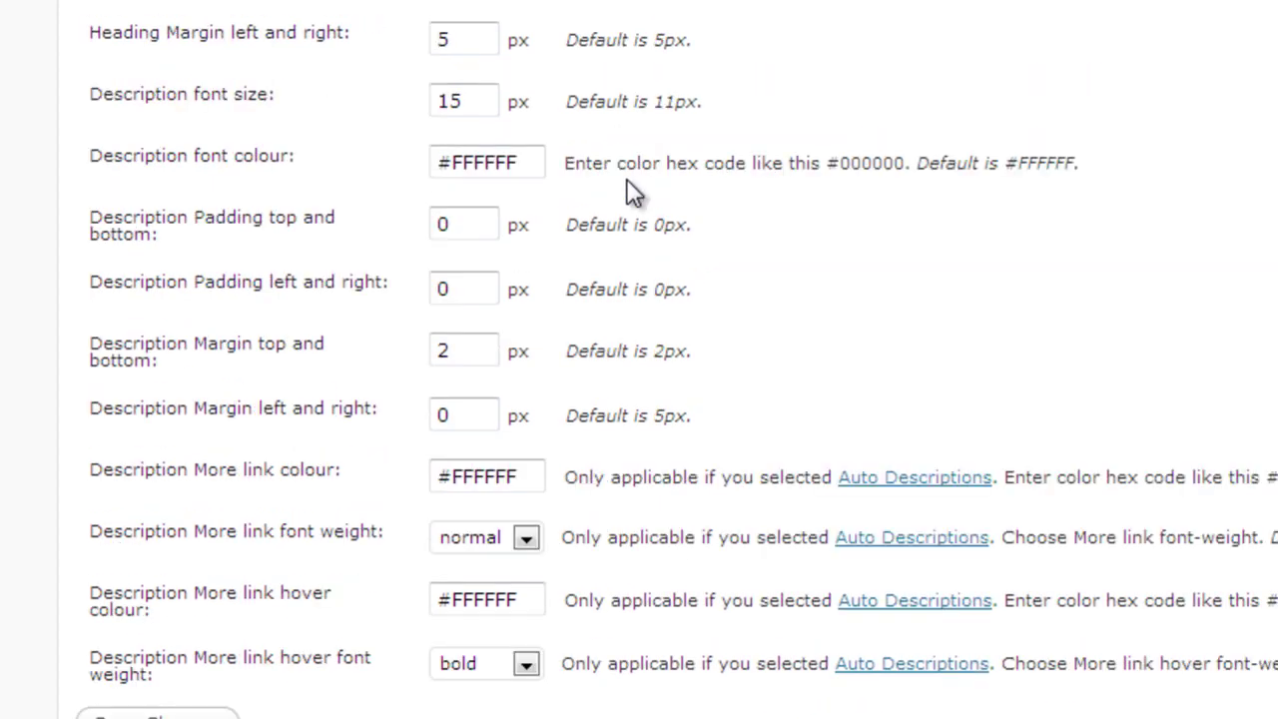
scroll(634, 194, "down", 12)
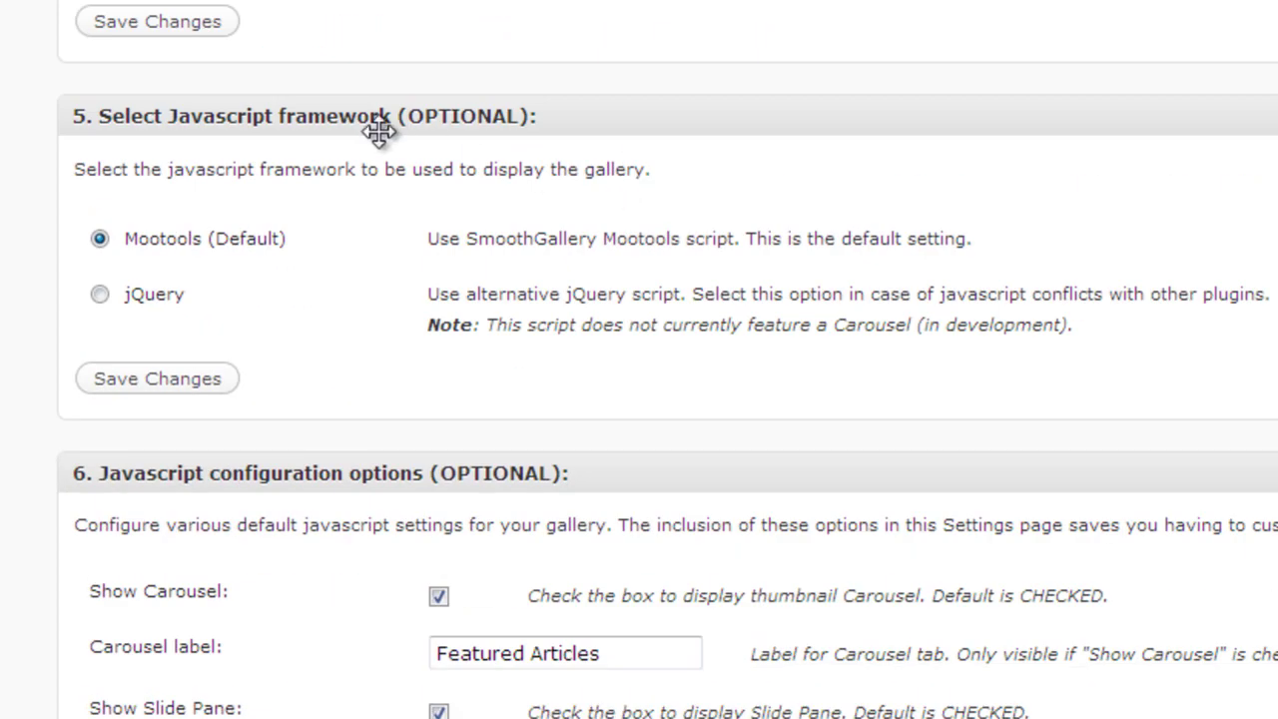
scroll(380, 130, "down", 15)
scroll(388, 145, "down", 9)
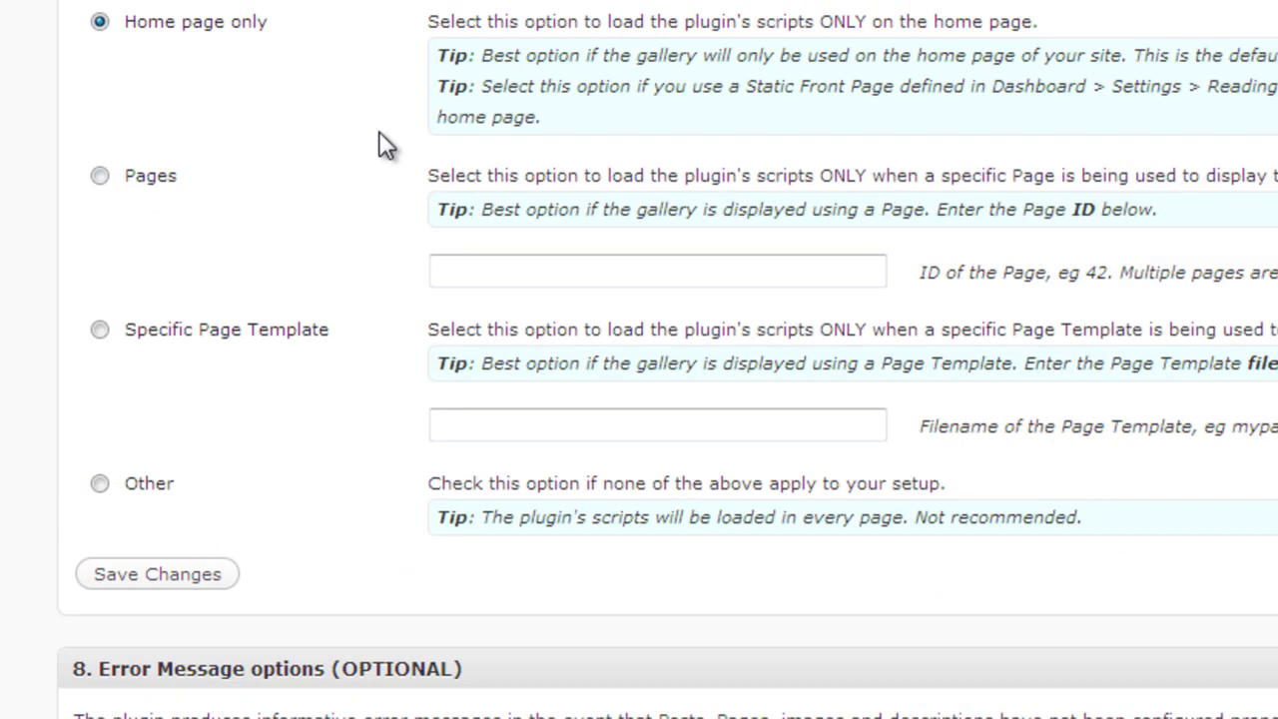
Examine the Restrict script loading options and the remaining Error Message and Custom Field column settings.
scroll(387, 145, "up", 3)
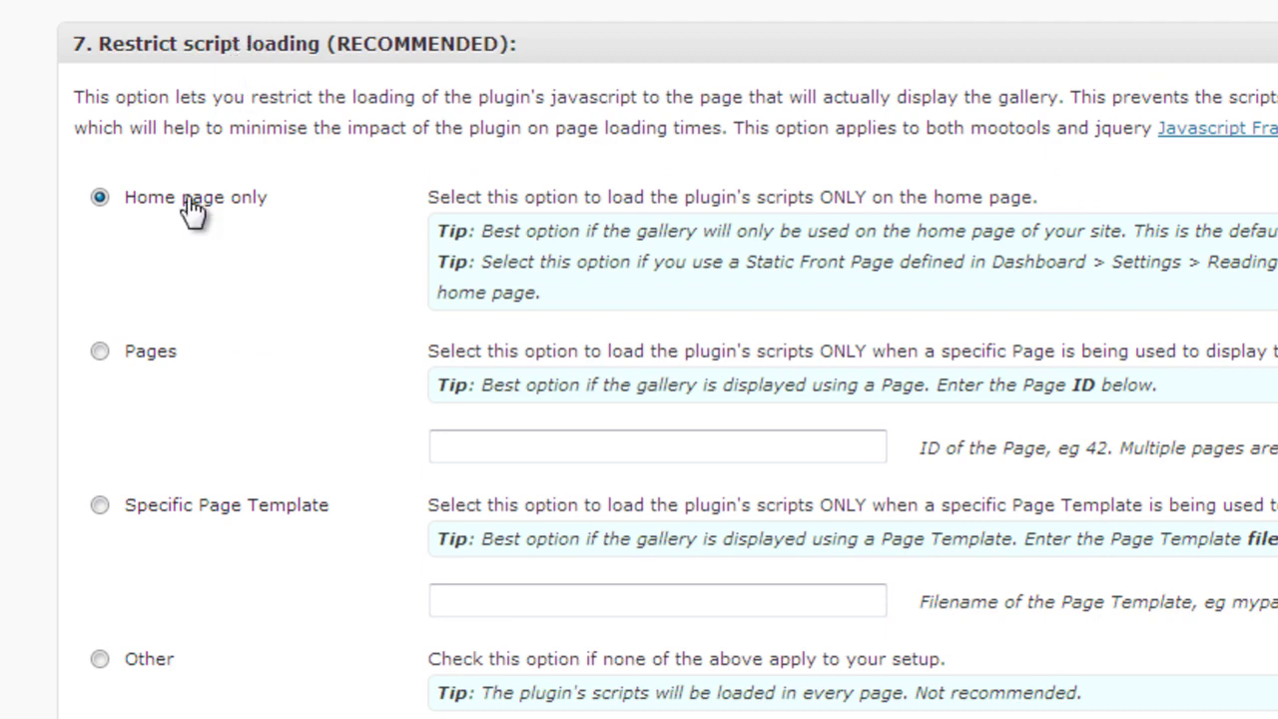
scroll(193, 211, "down", 3)
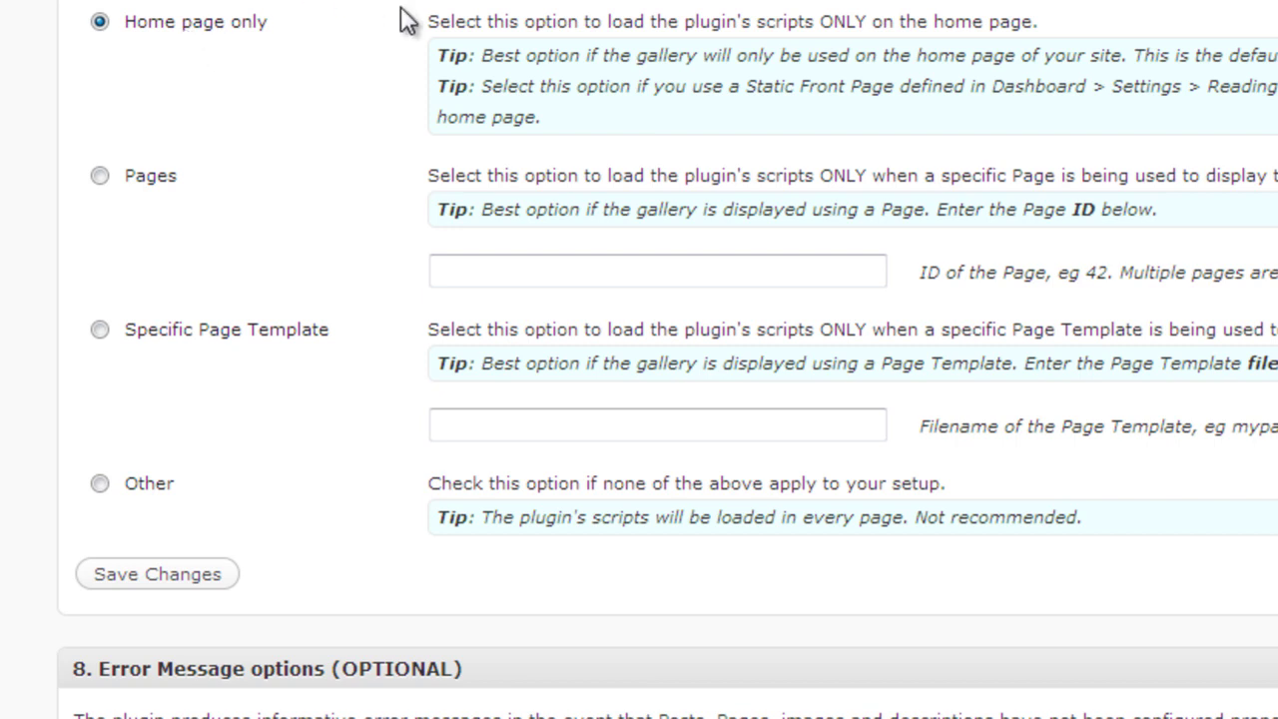
scroll(408, 20, "up", 3)
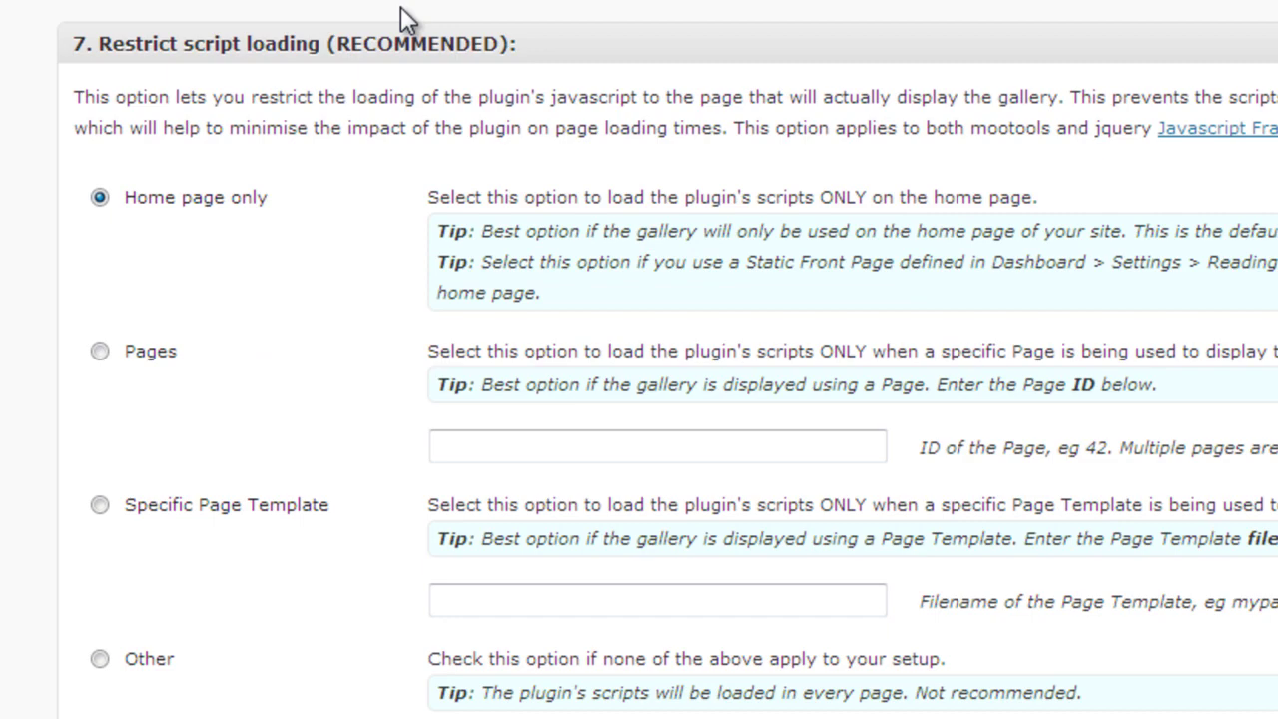
scroll(400, 6, "down", 12)
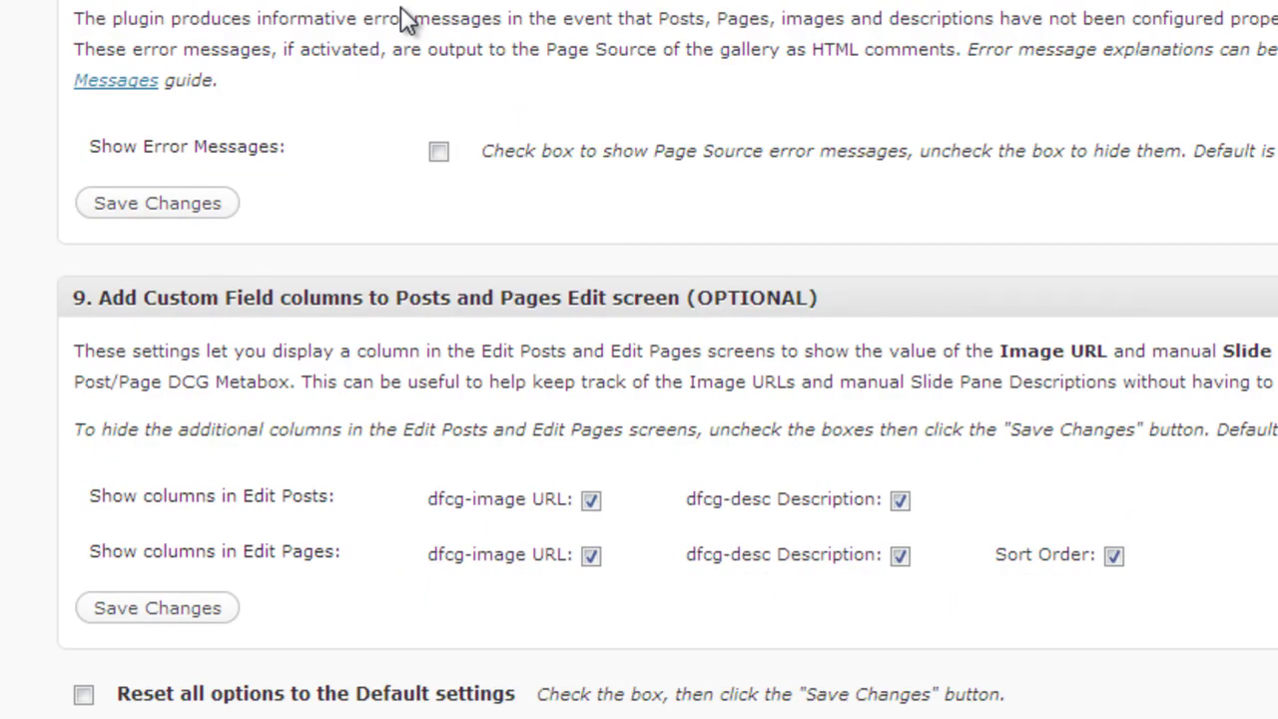
scroll(408, 20, "down", 3)
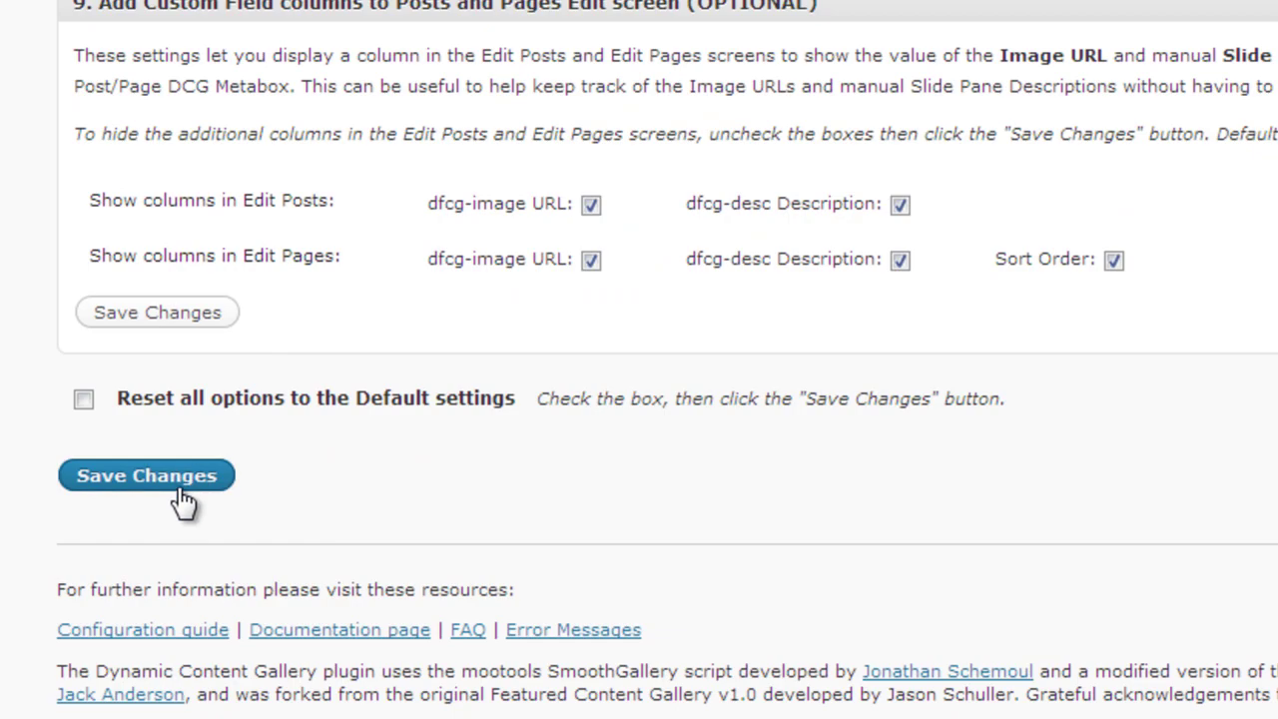
Open custom_functions.php for editing in the Thesis Custom File Editor.
scroll(183, 502, "up", 20)
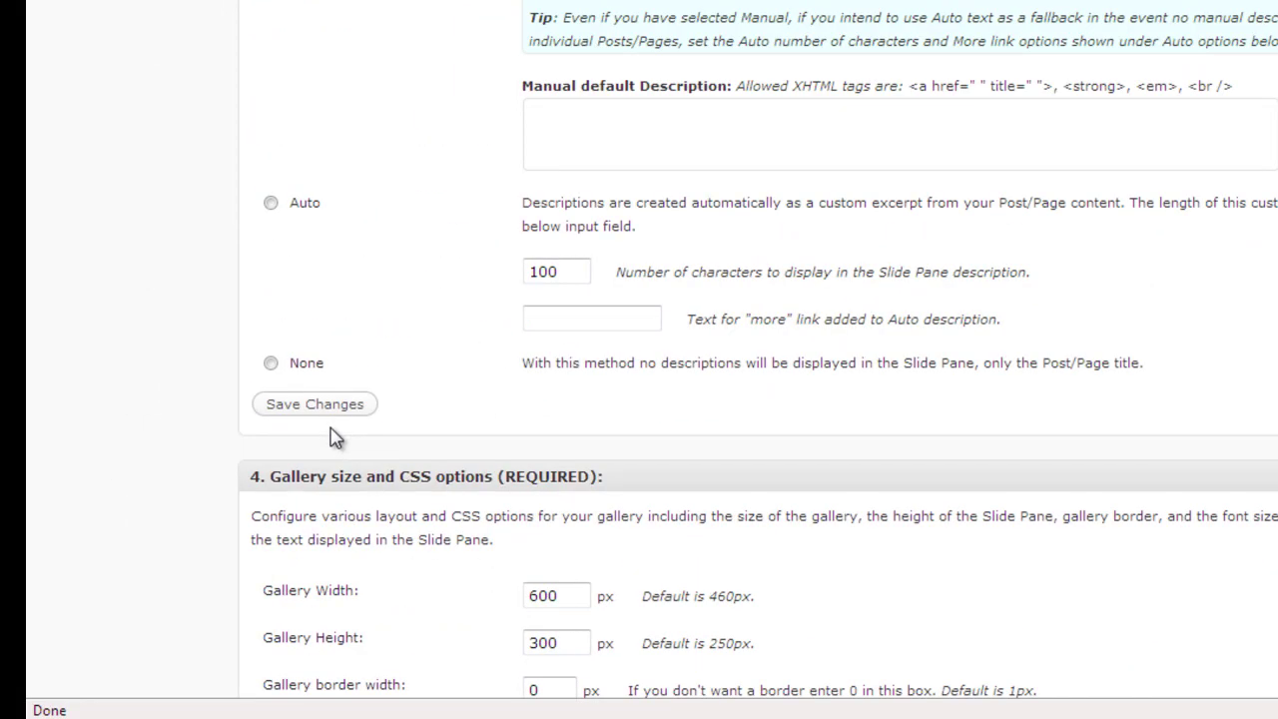
scroll(334, 438, "up", 20)
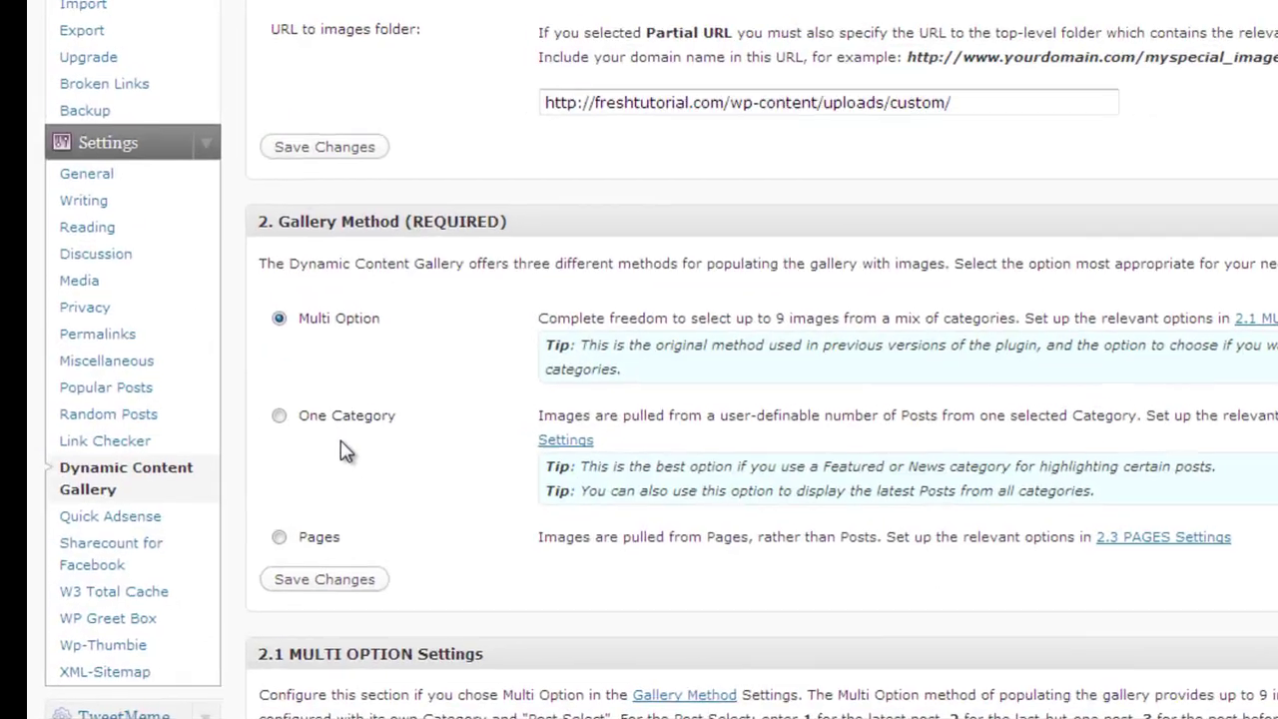
scroll(339, 444, "up", 5)
scroll(269, 365, "down", 10)
scroll(265, 351, "up", 6)
scroll(504, 671, "up", 15)
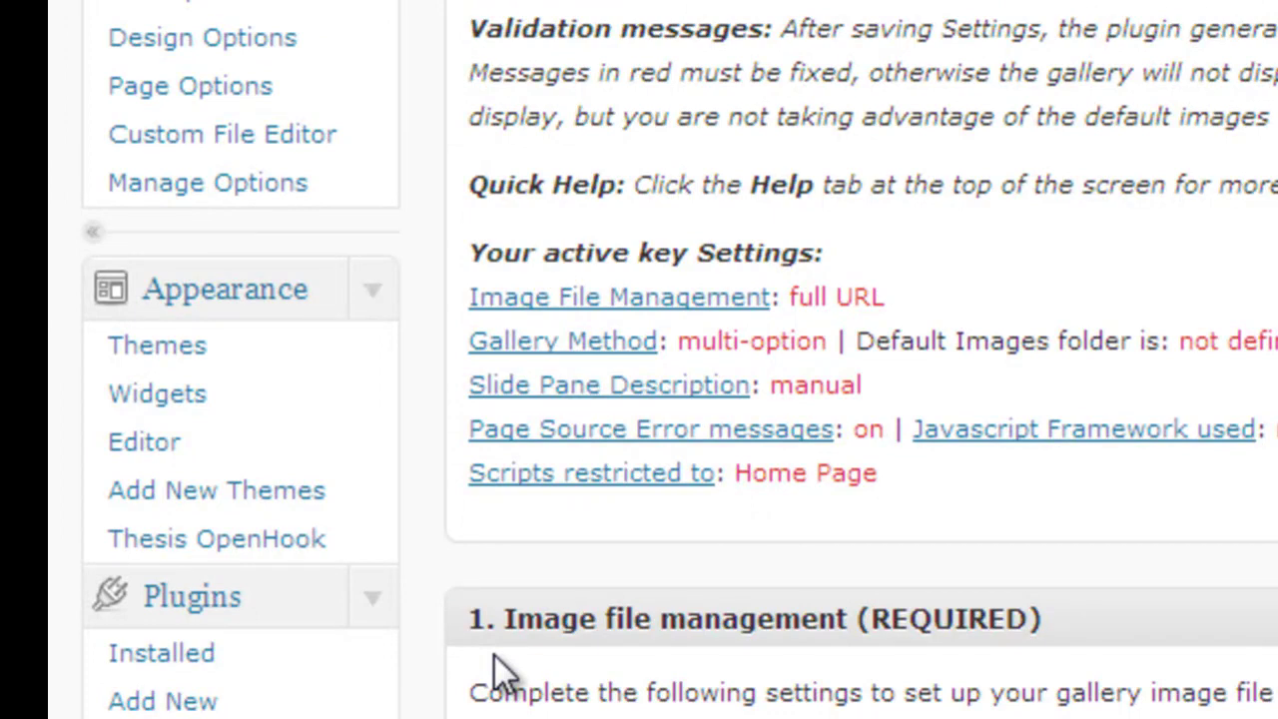
scroll(504, 671, "up", 5)
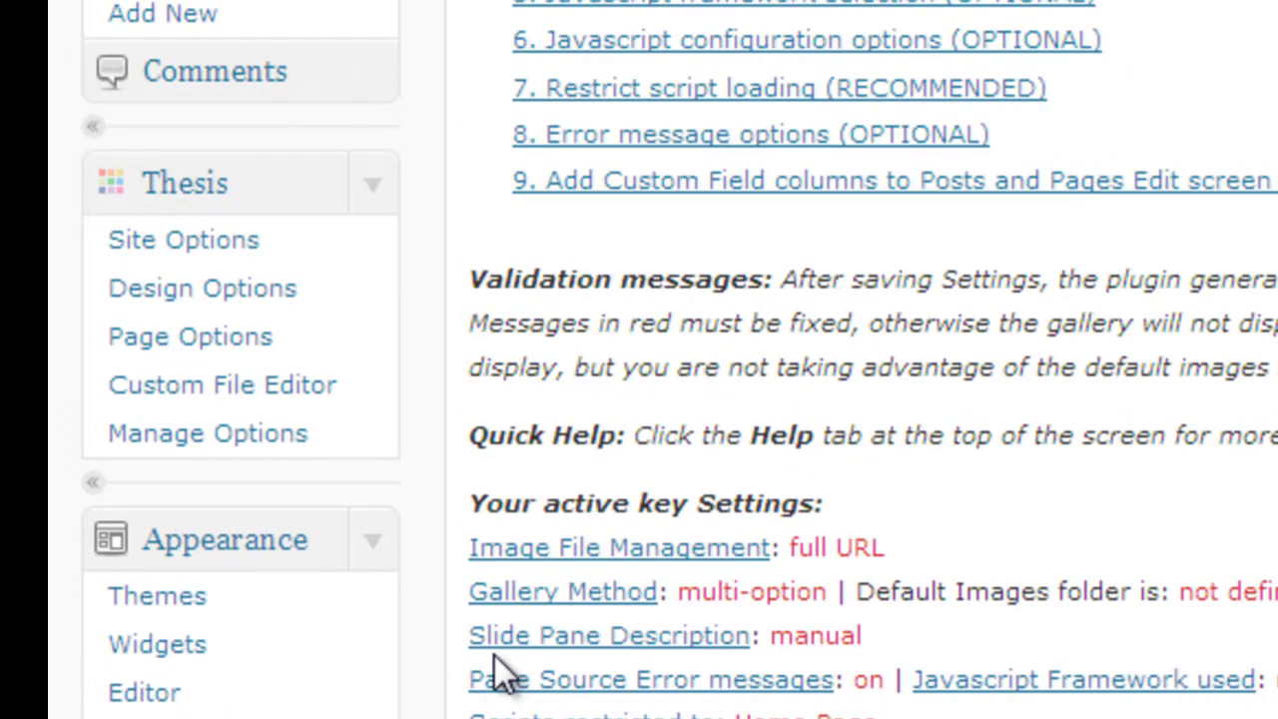
left_click(305, 409)
left_click(697, 471)
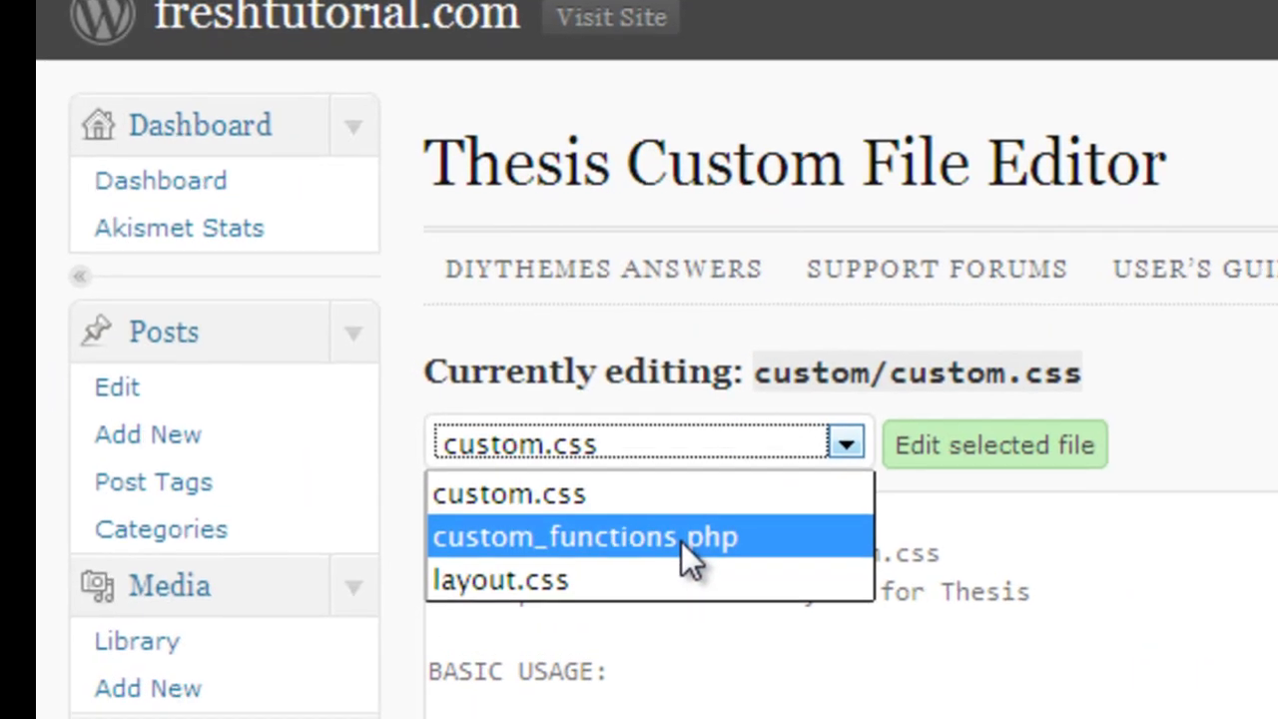
left_click(699, 555)
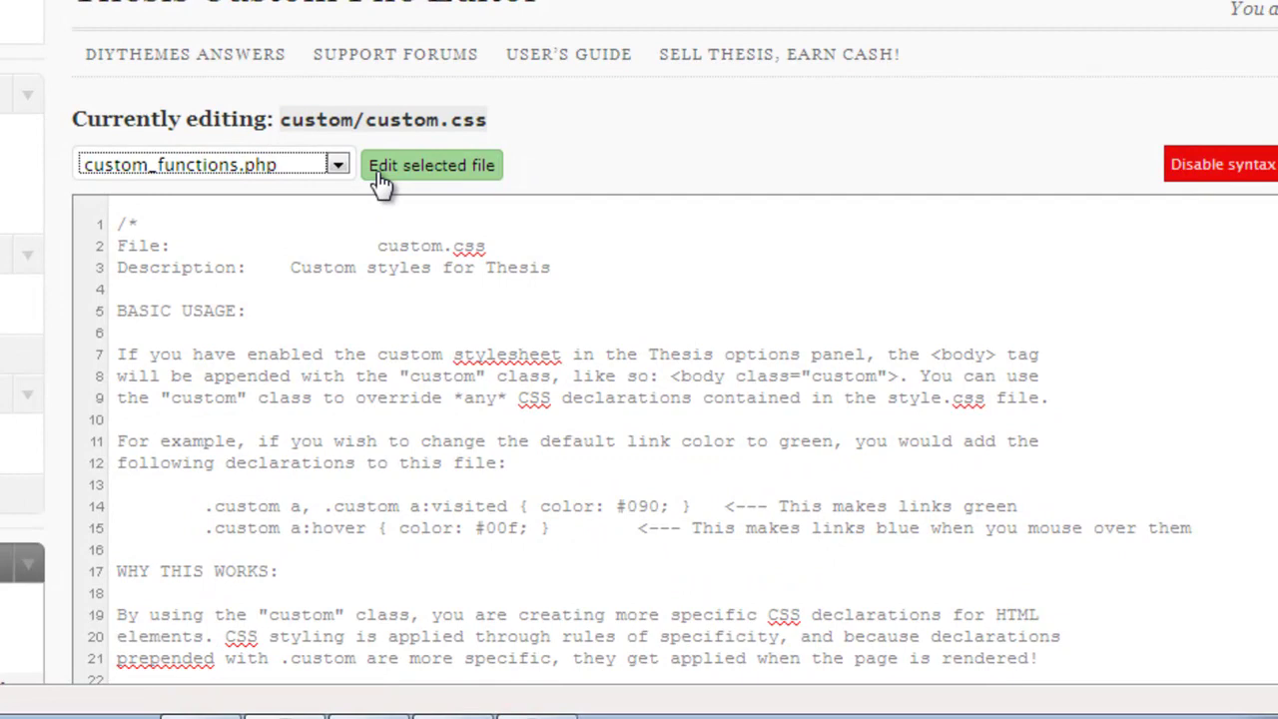
left_click(382, 179)
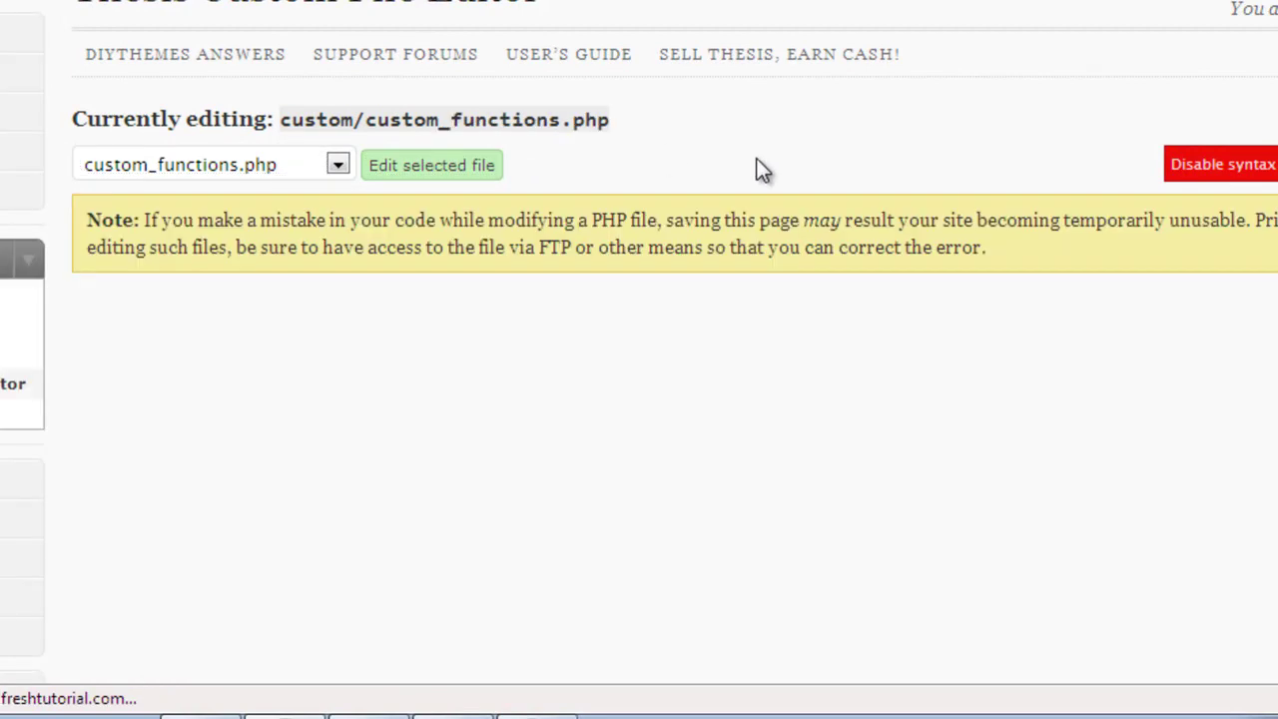
Find the thesis slider code that calls dynamic_content_gallery() in custom_functions.php and select the whole block, including its comment header.
scroll(639, 360, "down", 4)
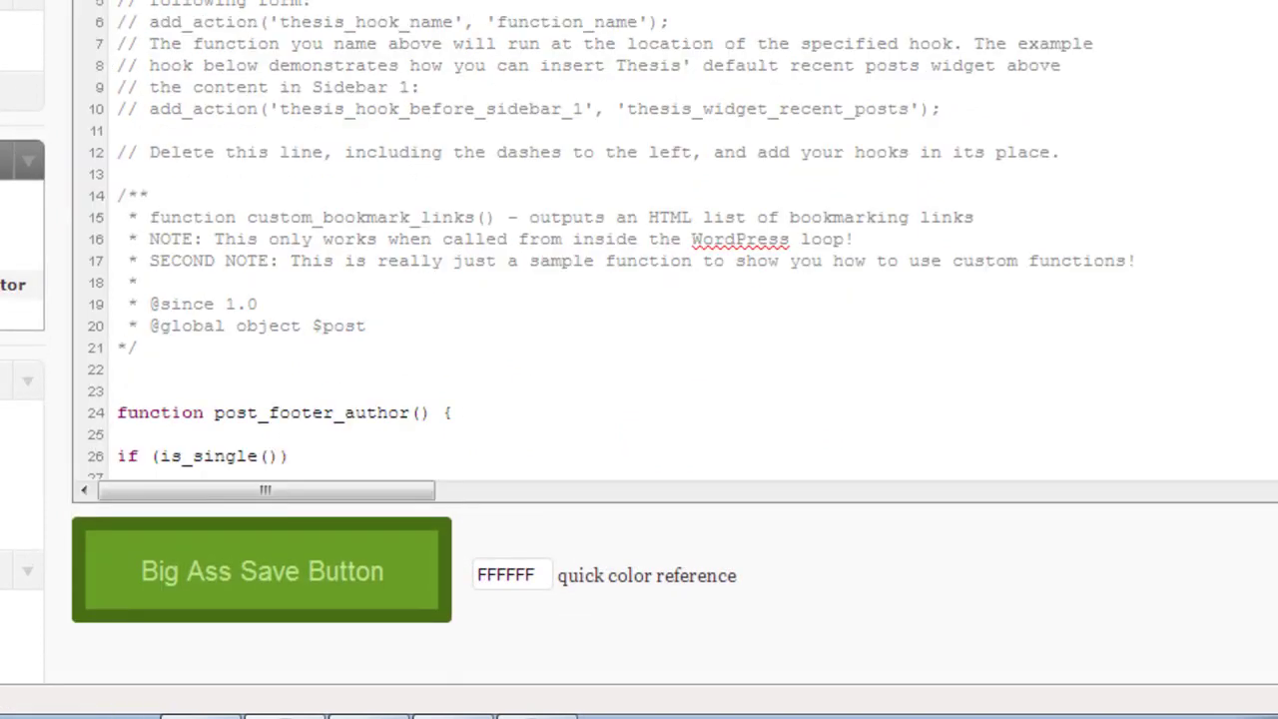
scroll(607, 403, "down", 20)
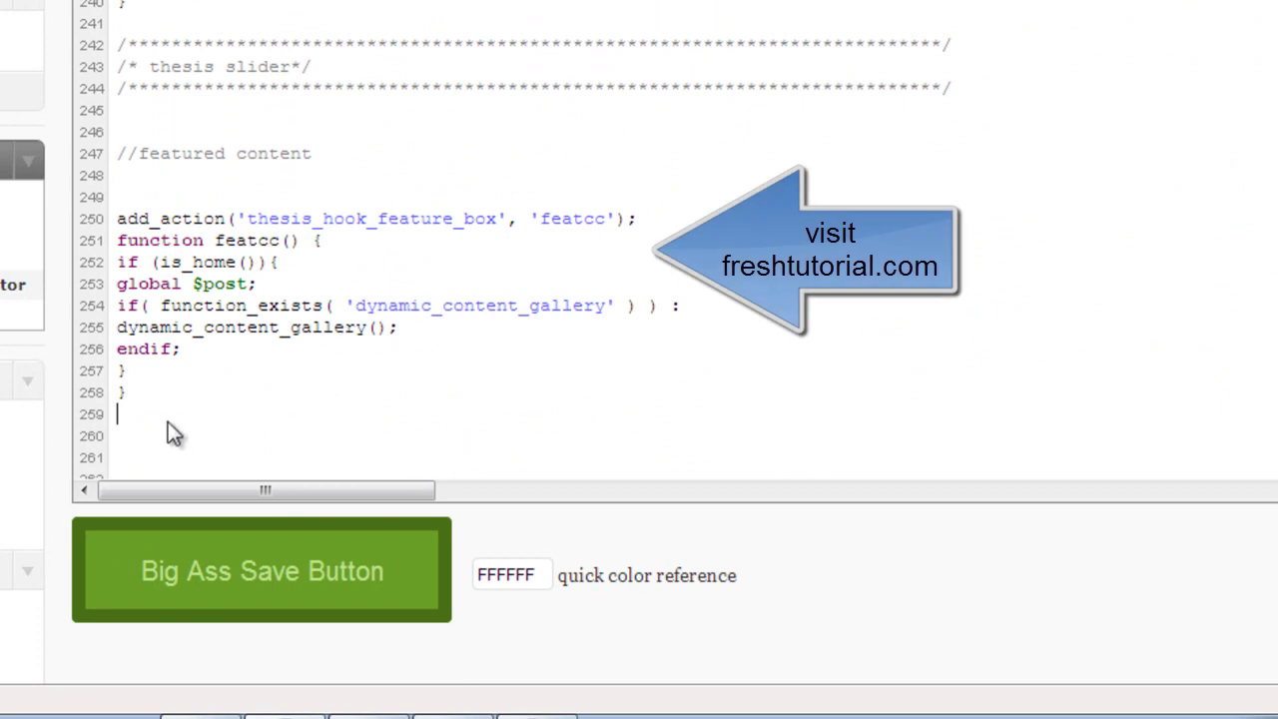
left_click_drag(164, 415, 102, 55)
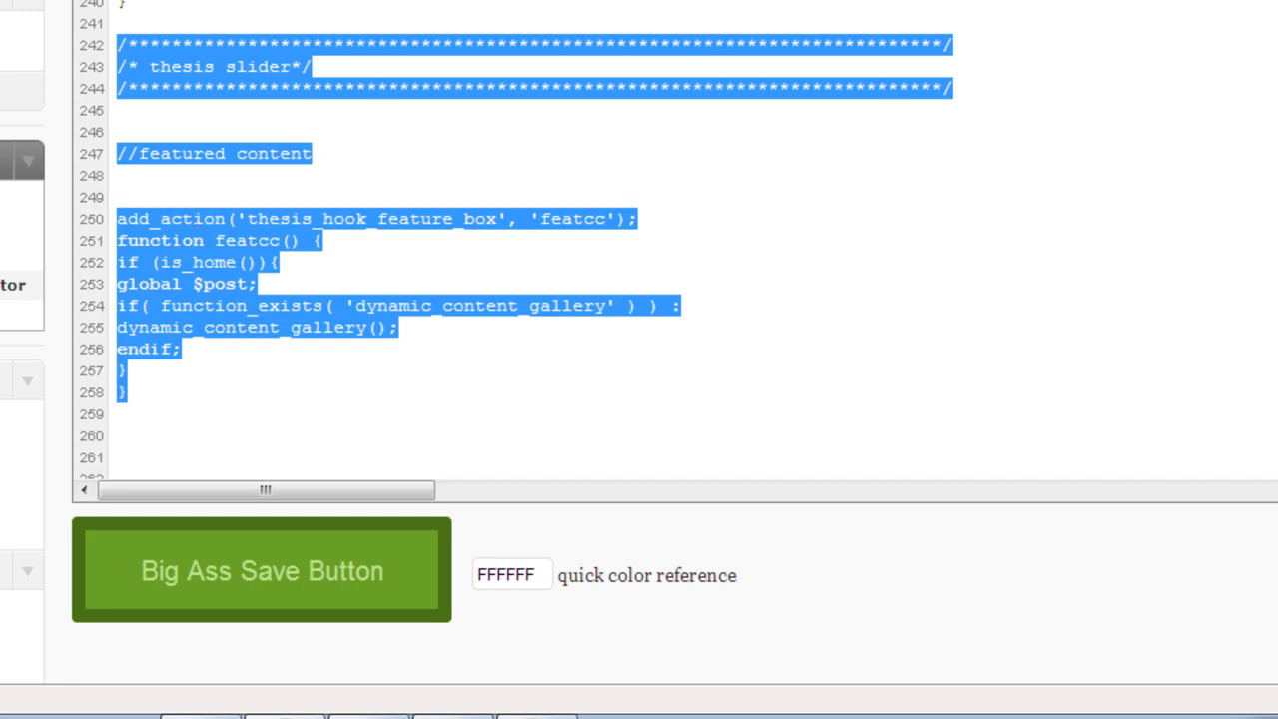
scroll(639, 360, "down", 5)
scroll(639, 359, "up", 2)
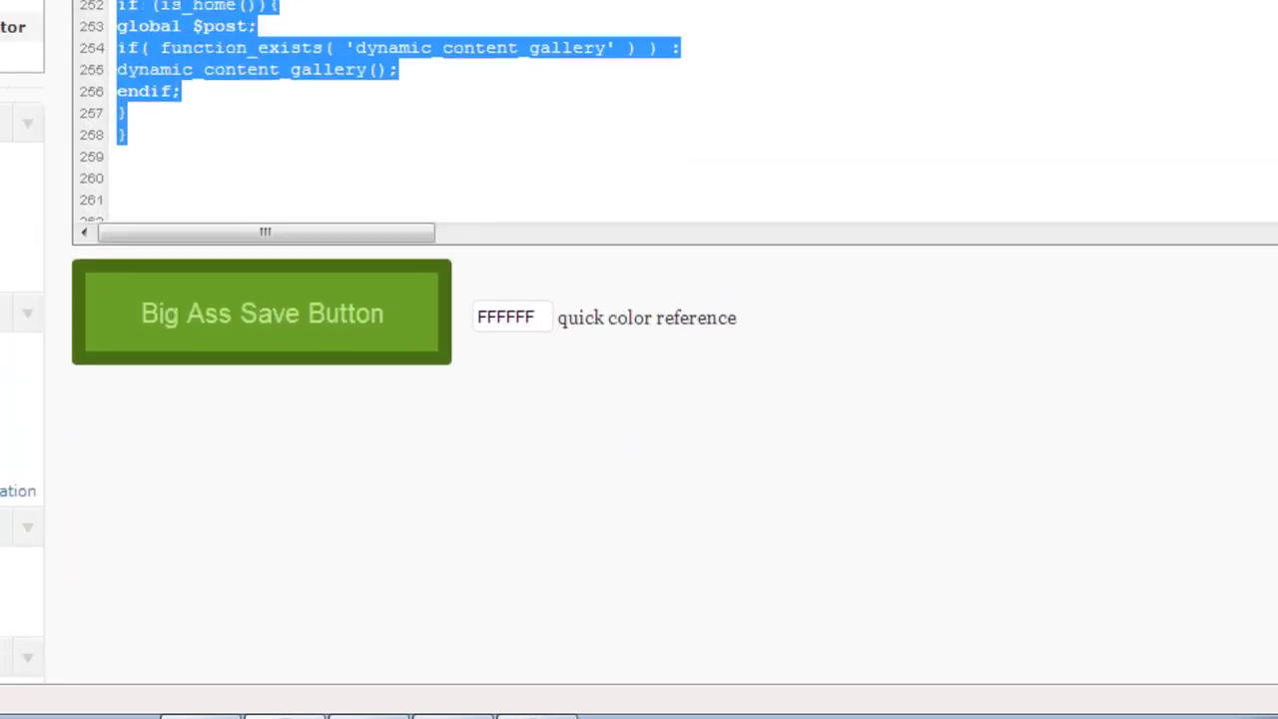
Open the Thesis Design Options and expand the Feature Box Placement settings.
scroll(825, 89, "up", 1)
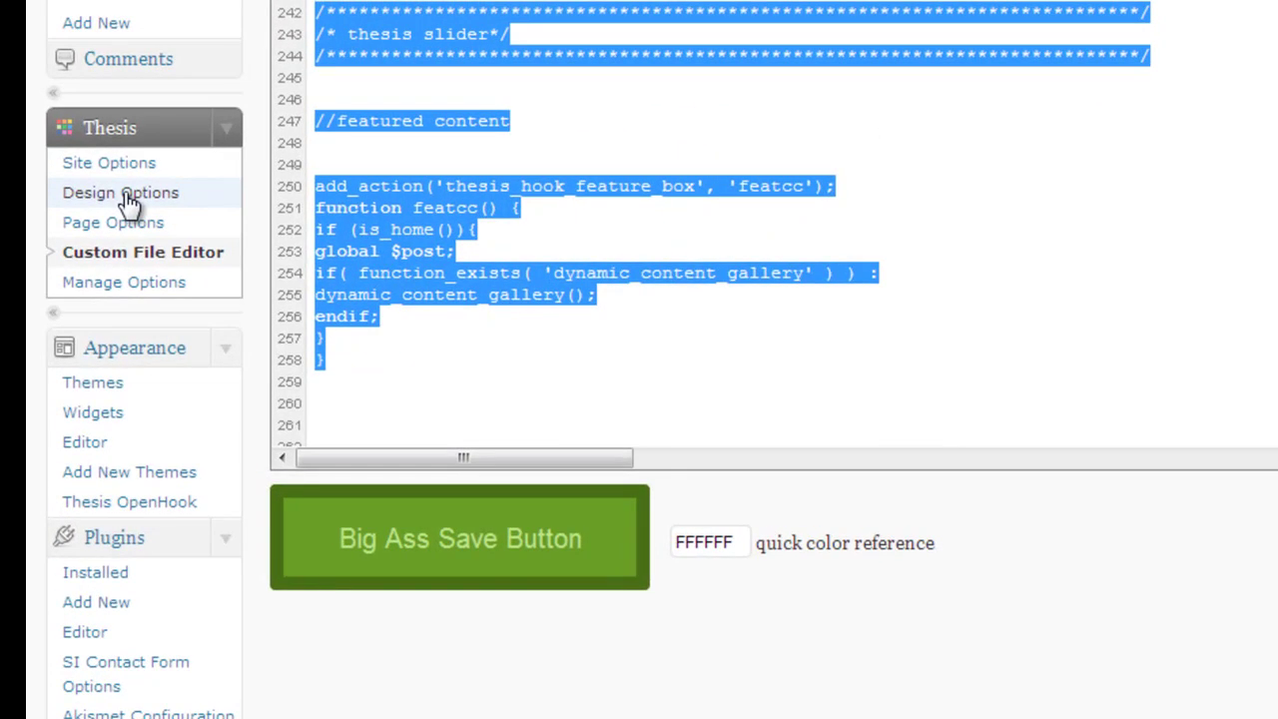
left_click(128, 200)
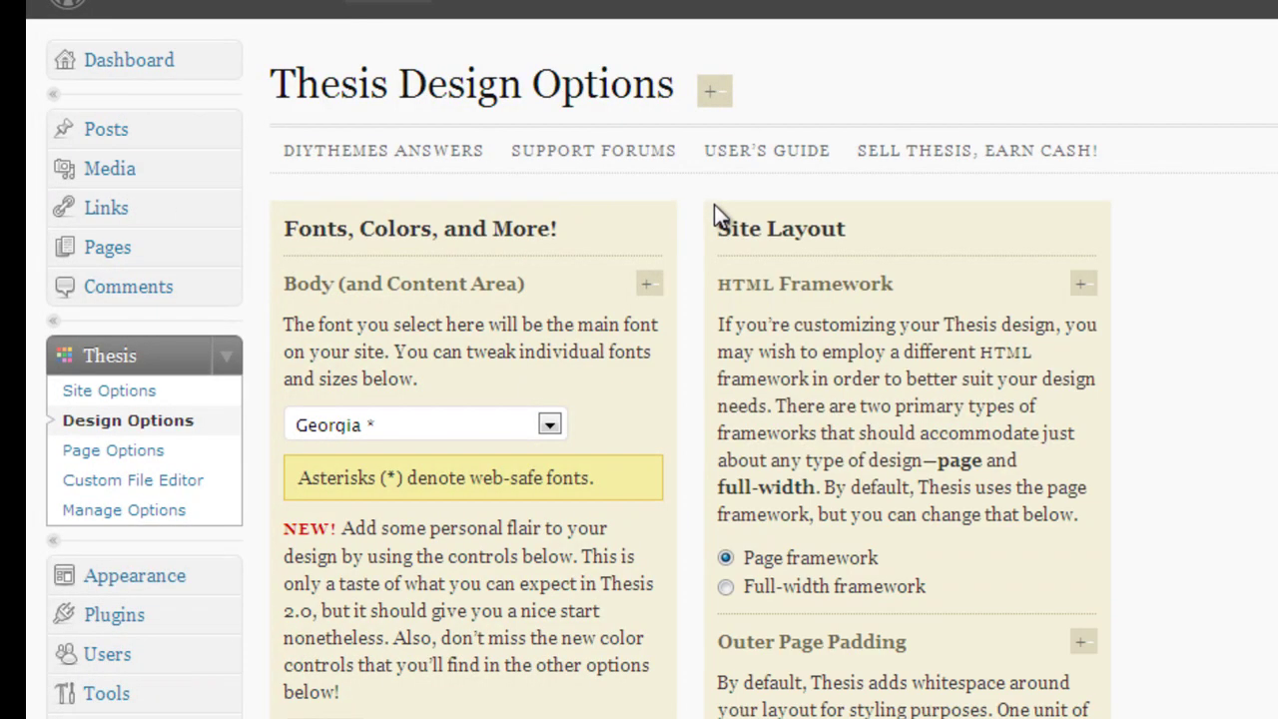
scroll(714, 204, "down", 5)
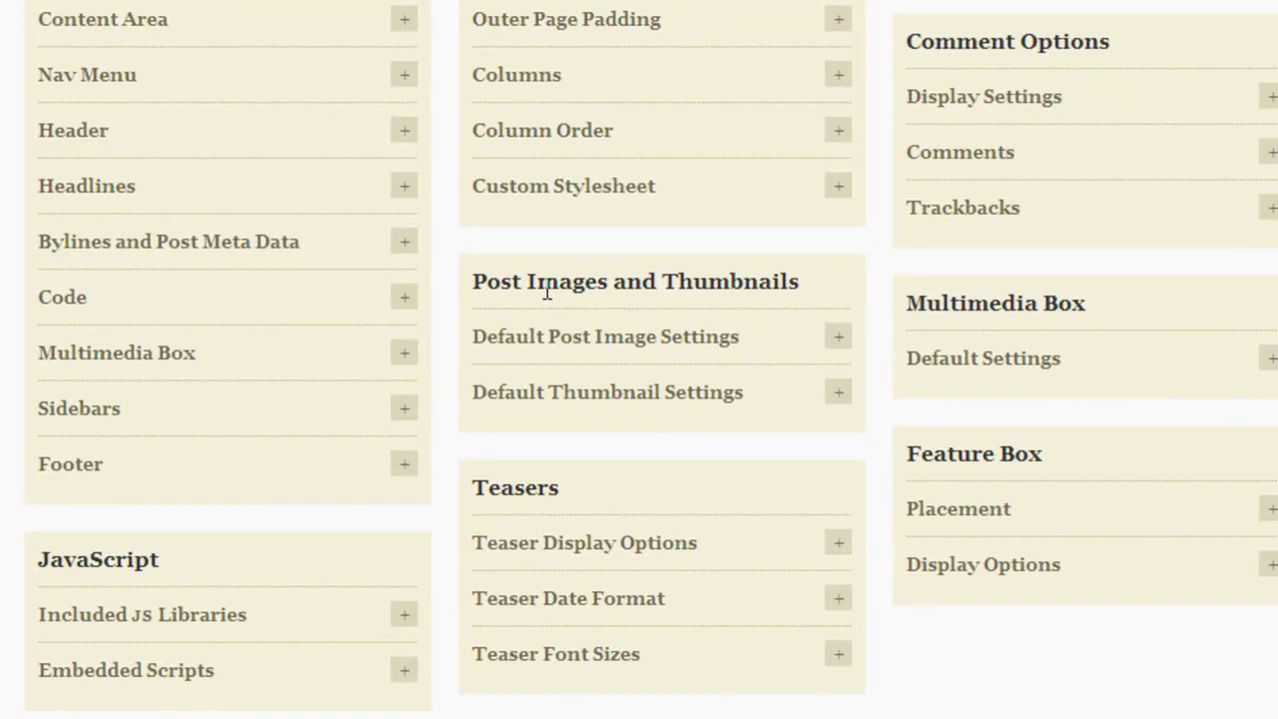
scroll(547, 289, "down", 3)
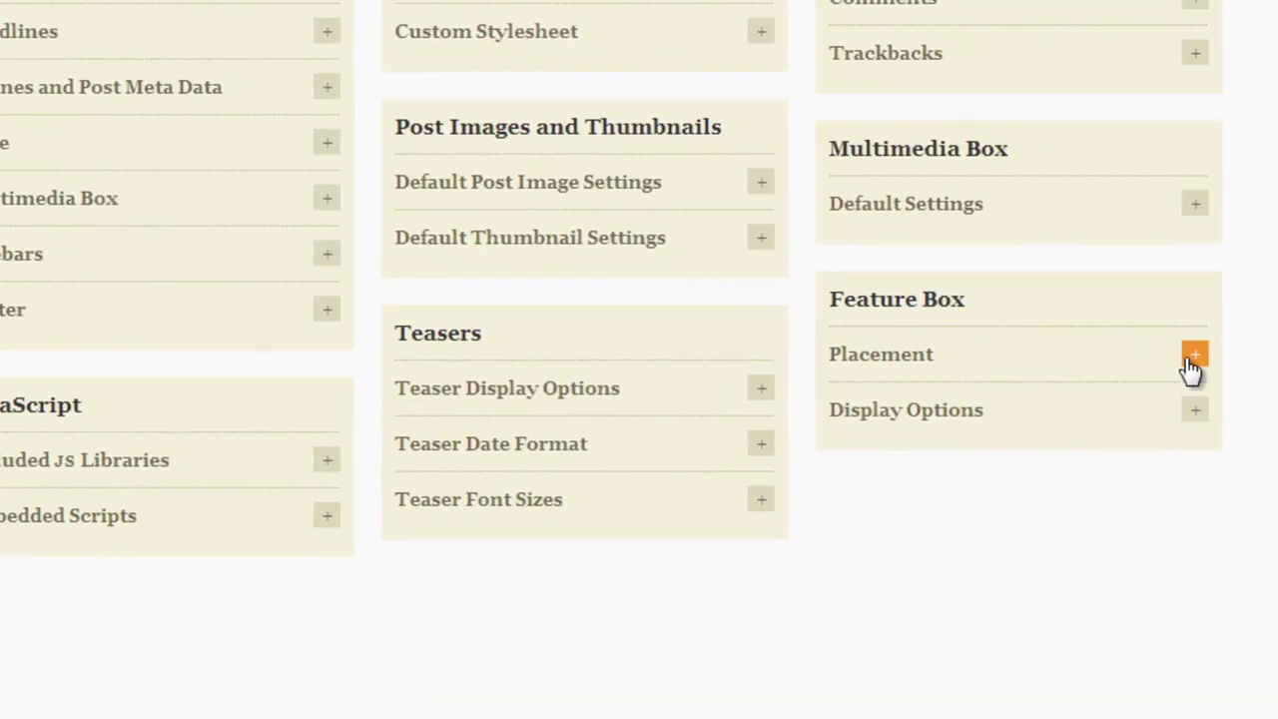
left_click(1195, 355)
scroll(1189, 358, "down", 6)
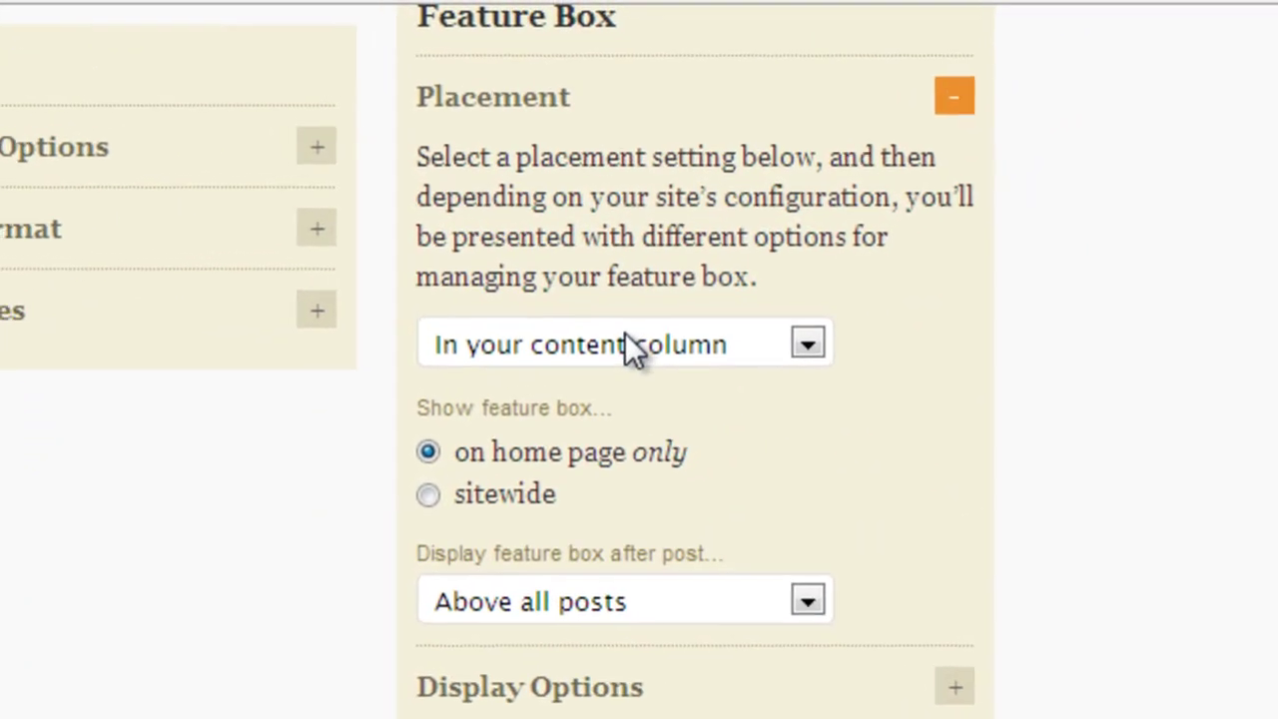
Set the feature box placement to In your content column, displayed Above all posts, and save the design options.
left_click(889, 244)
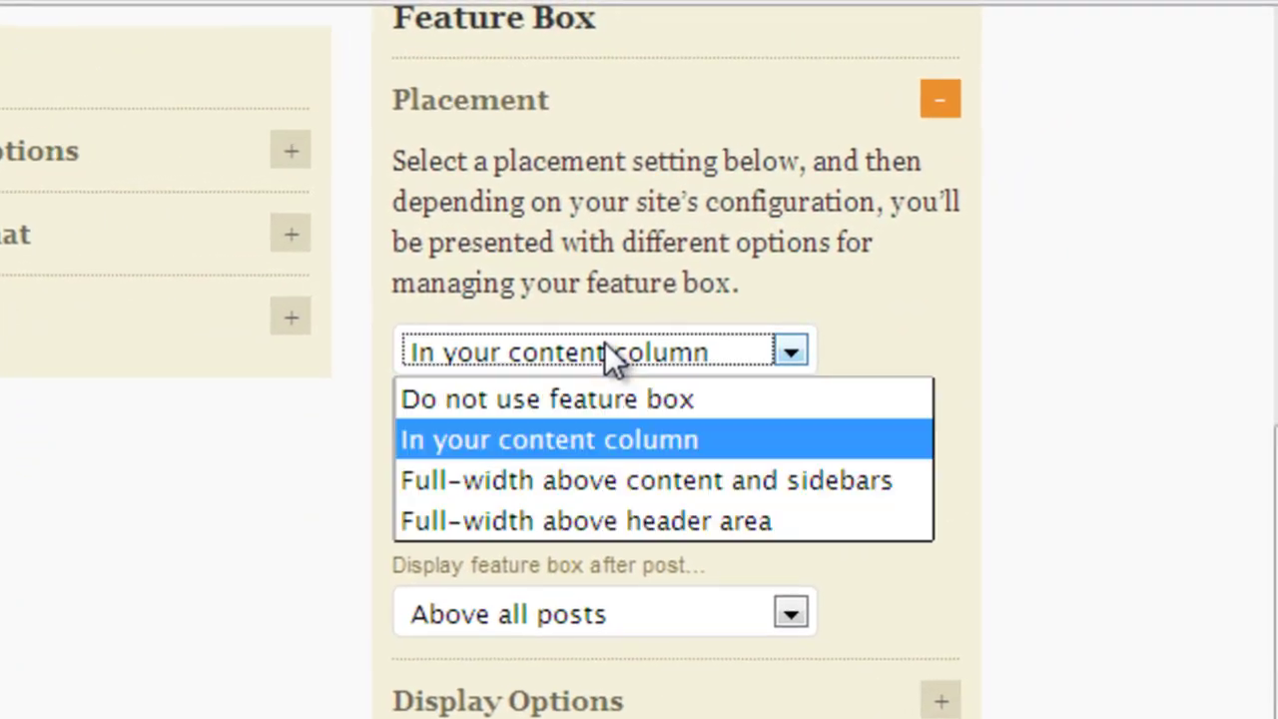
left_click(598, 439)
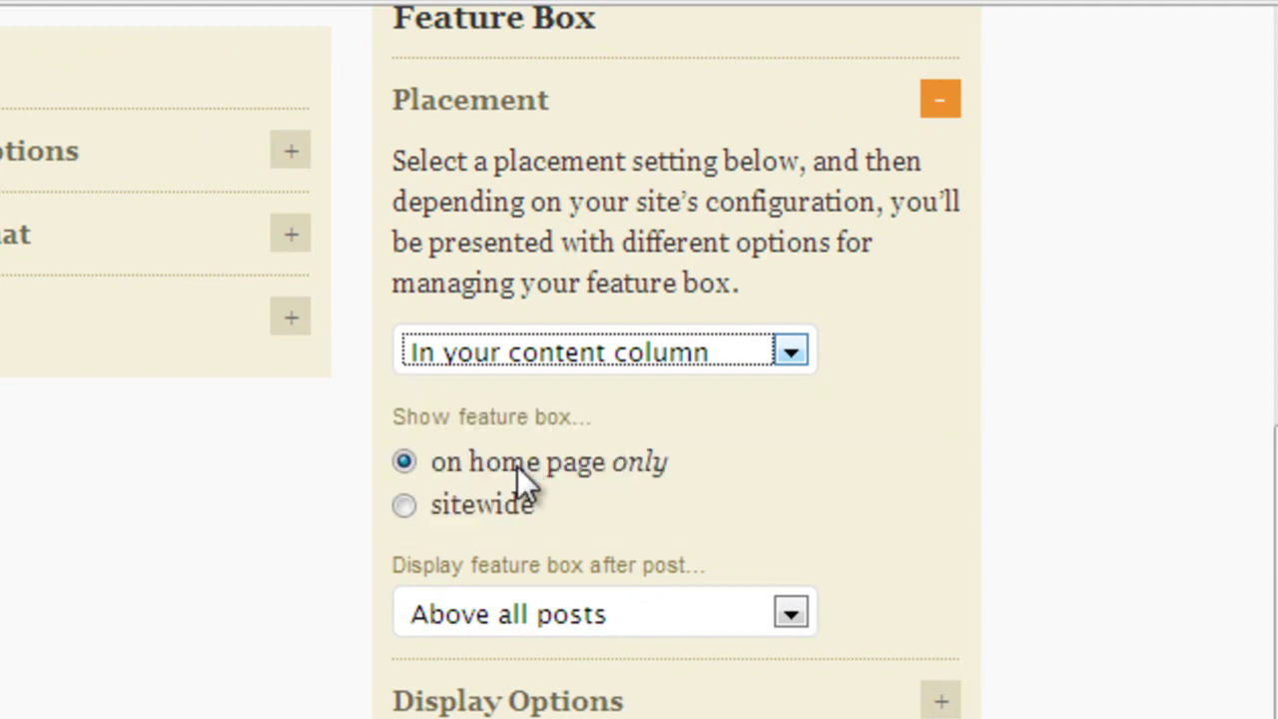
left_click(562, 618)
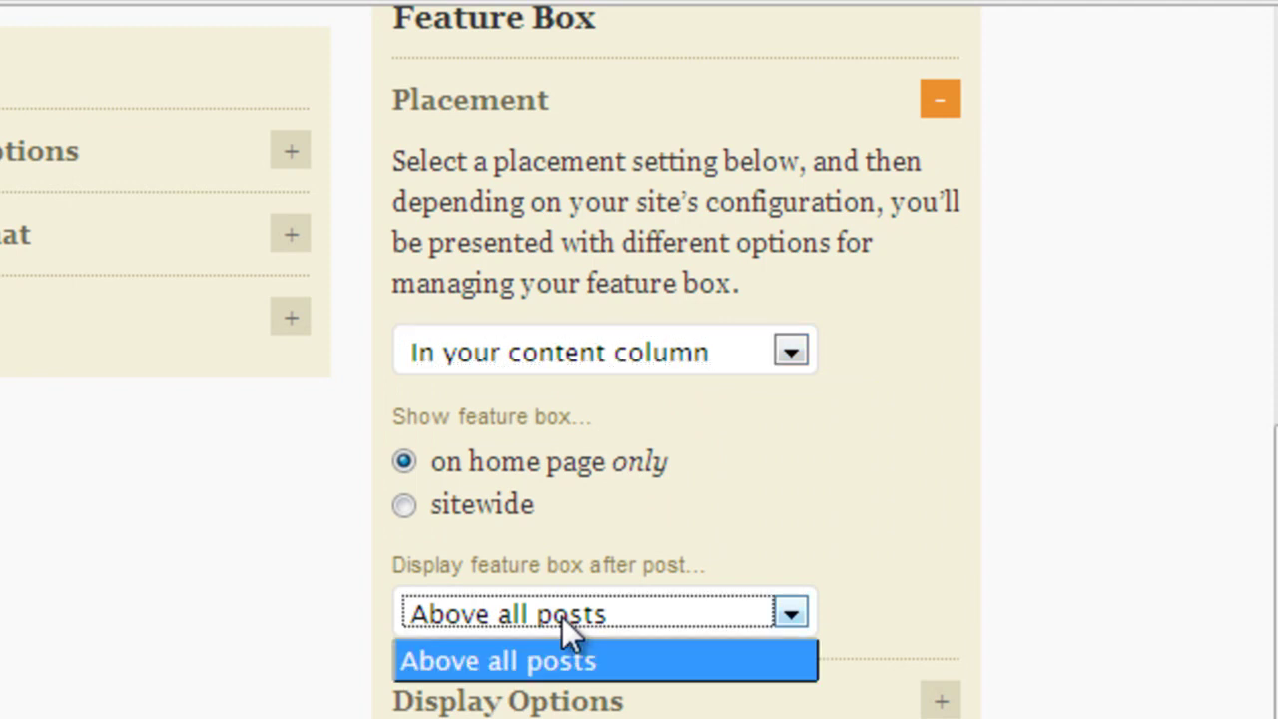
left_click(562, 617)
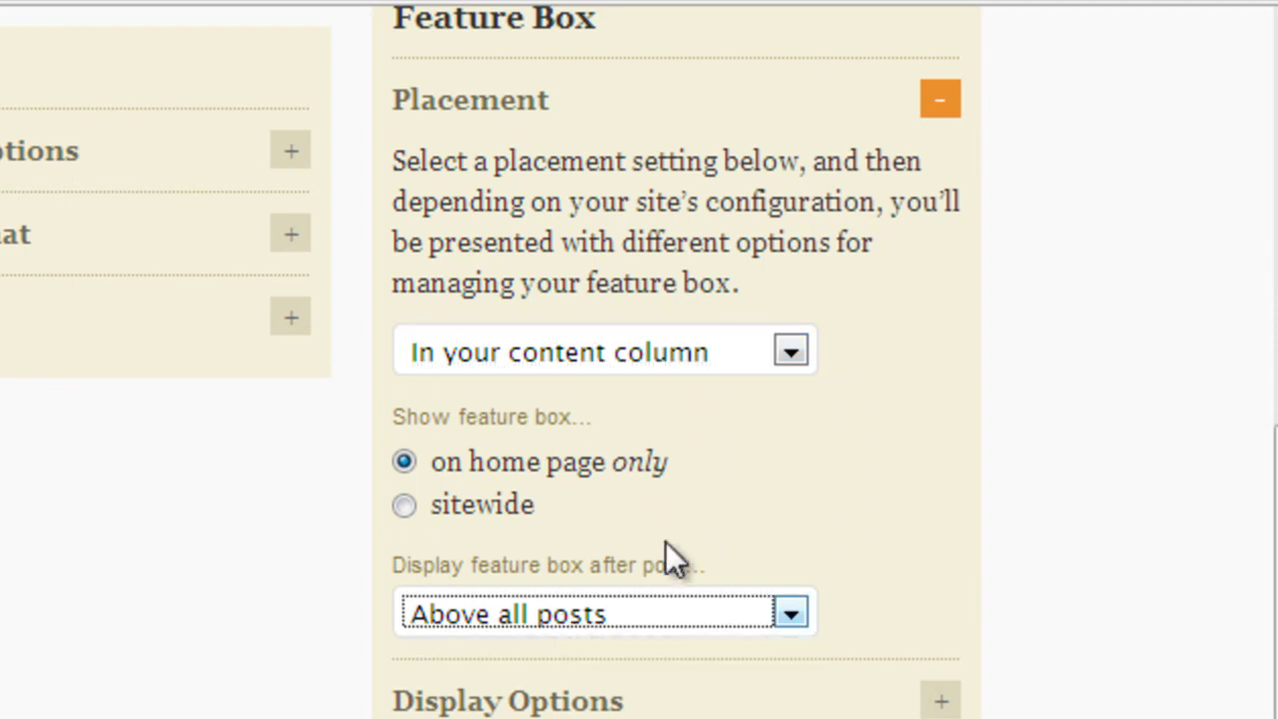
scroll(842, 323, "up", 10)
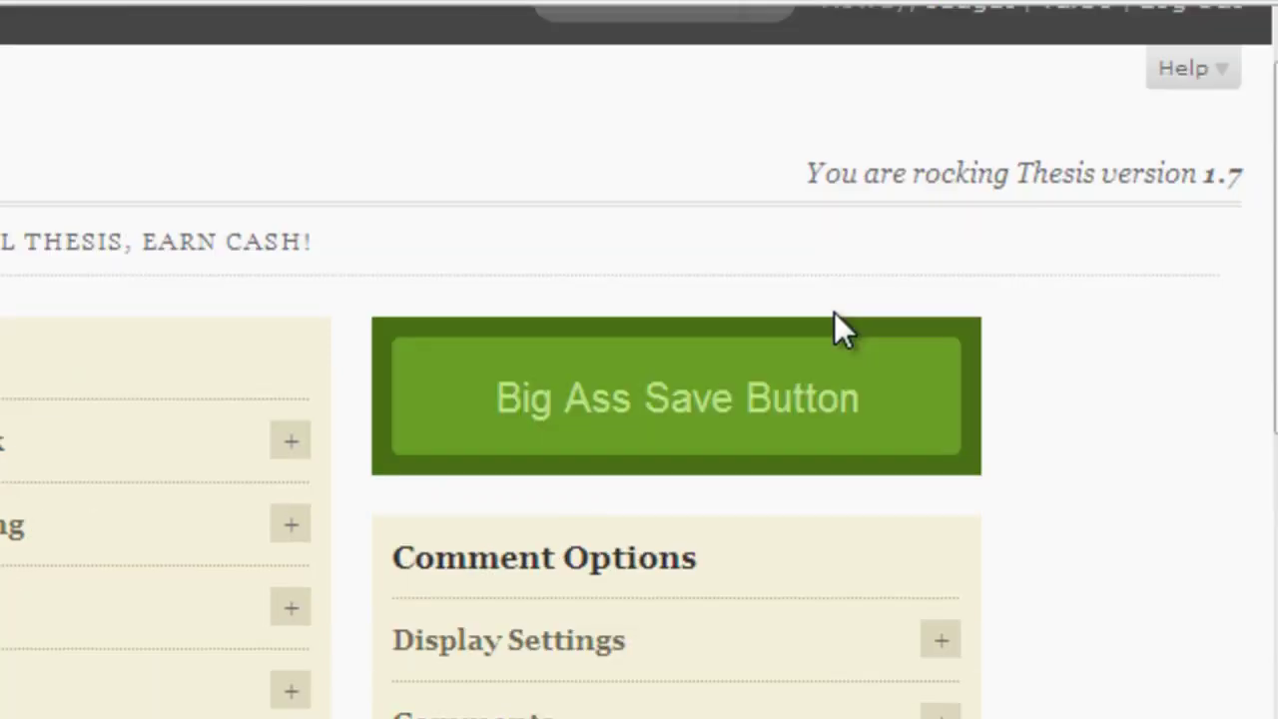
left_click(723, 445)
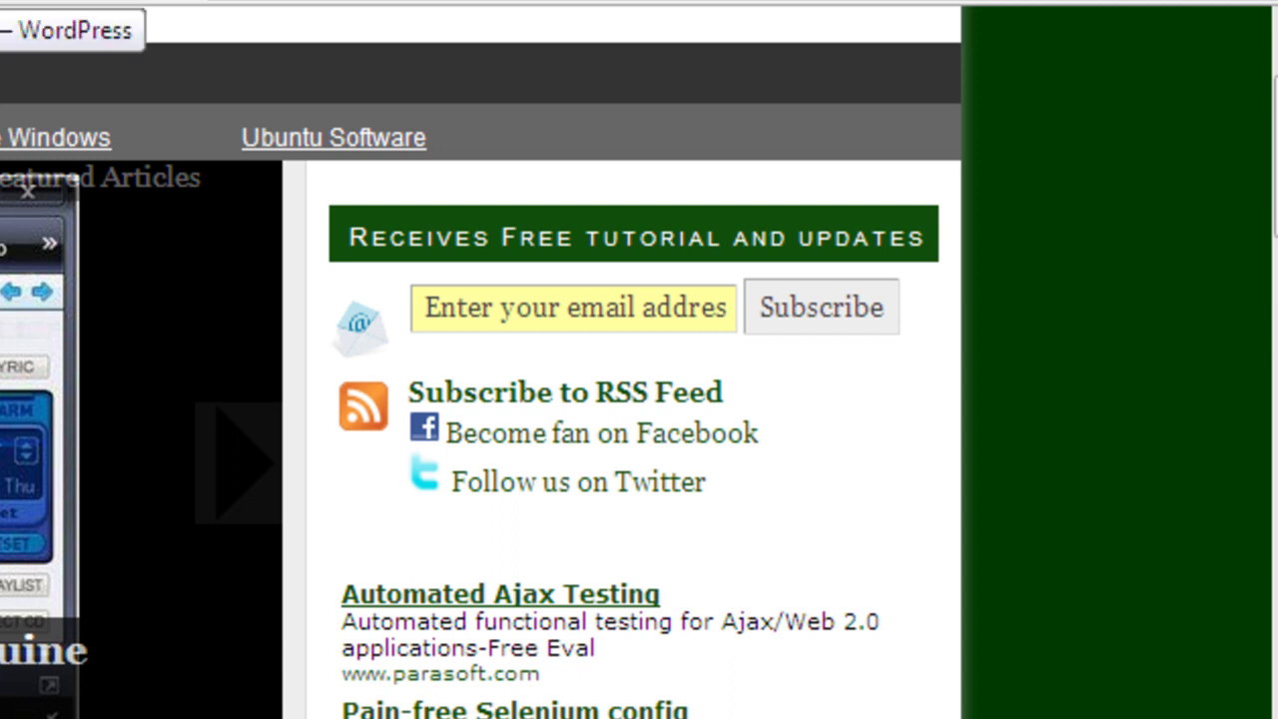
Check the featured articles gallery on the live home page against the Thesis Design Options.
left_click(40, 5)
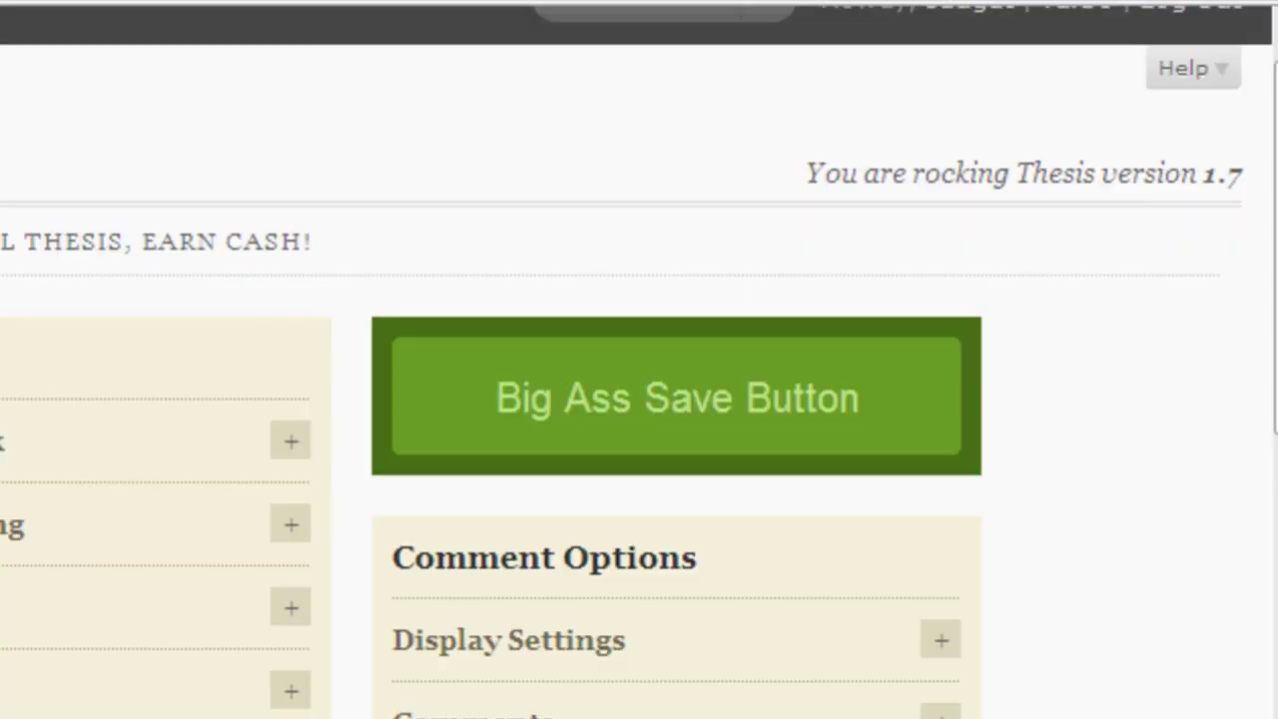
key("ctrl+Tab")
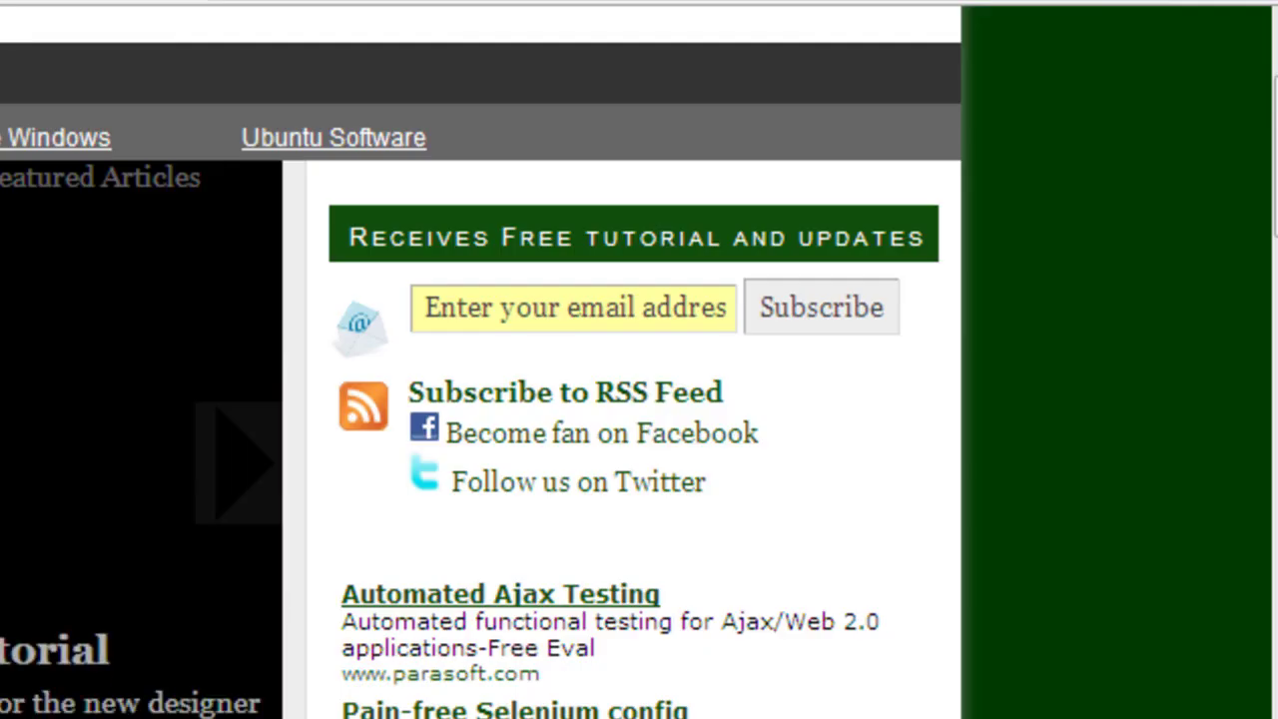
key("ctrl+Tab")
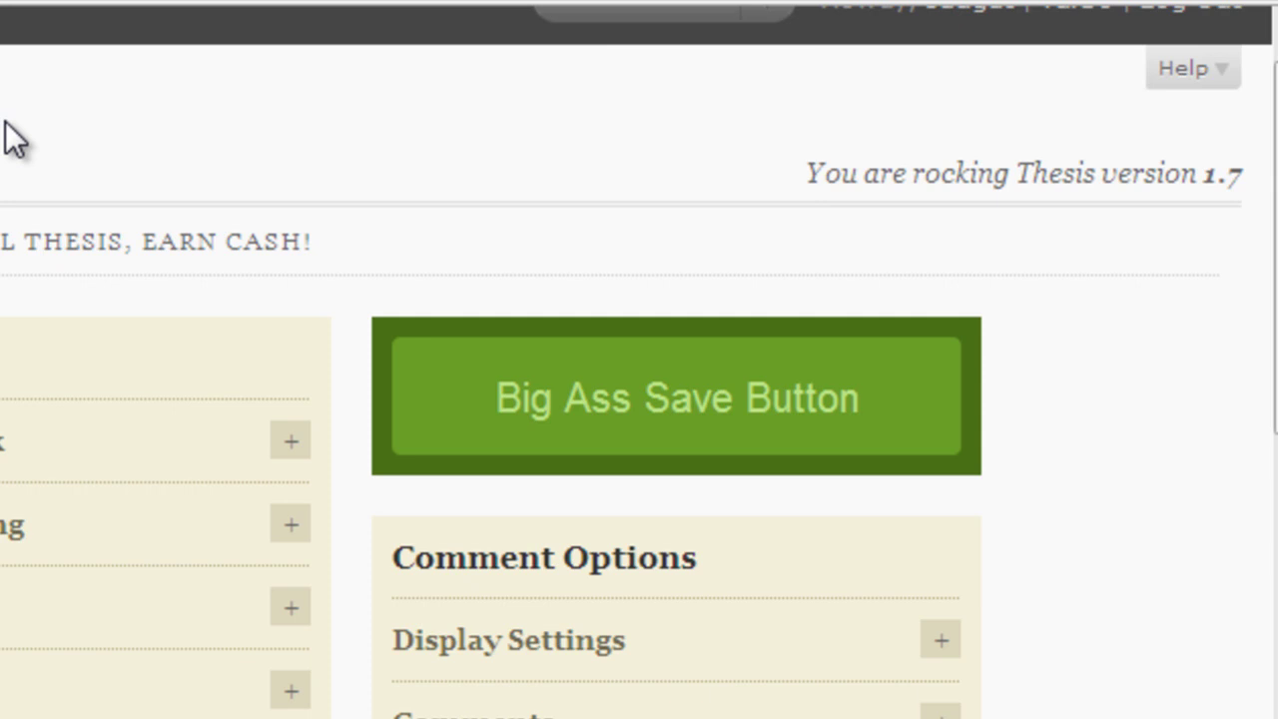
Open the Thesis Page Options and look through the Home Page Options.
scroll(14, 140, "up", 1)
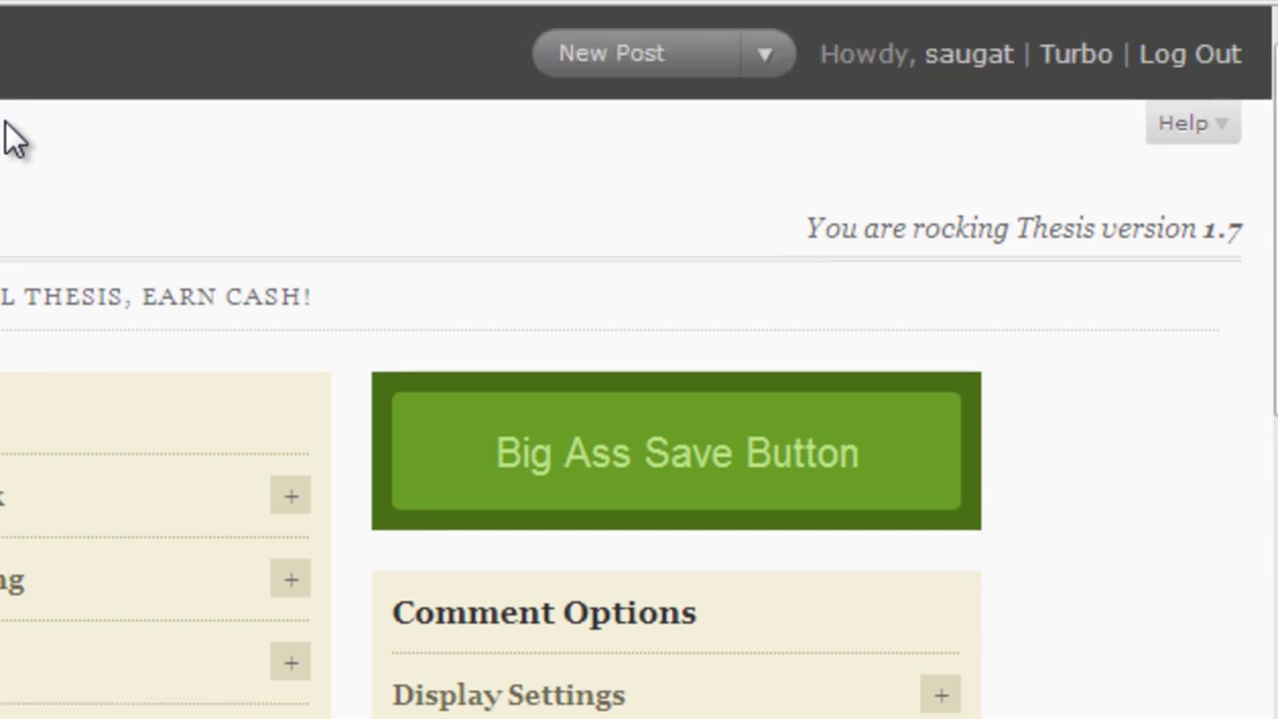
left_click(168, 452)
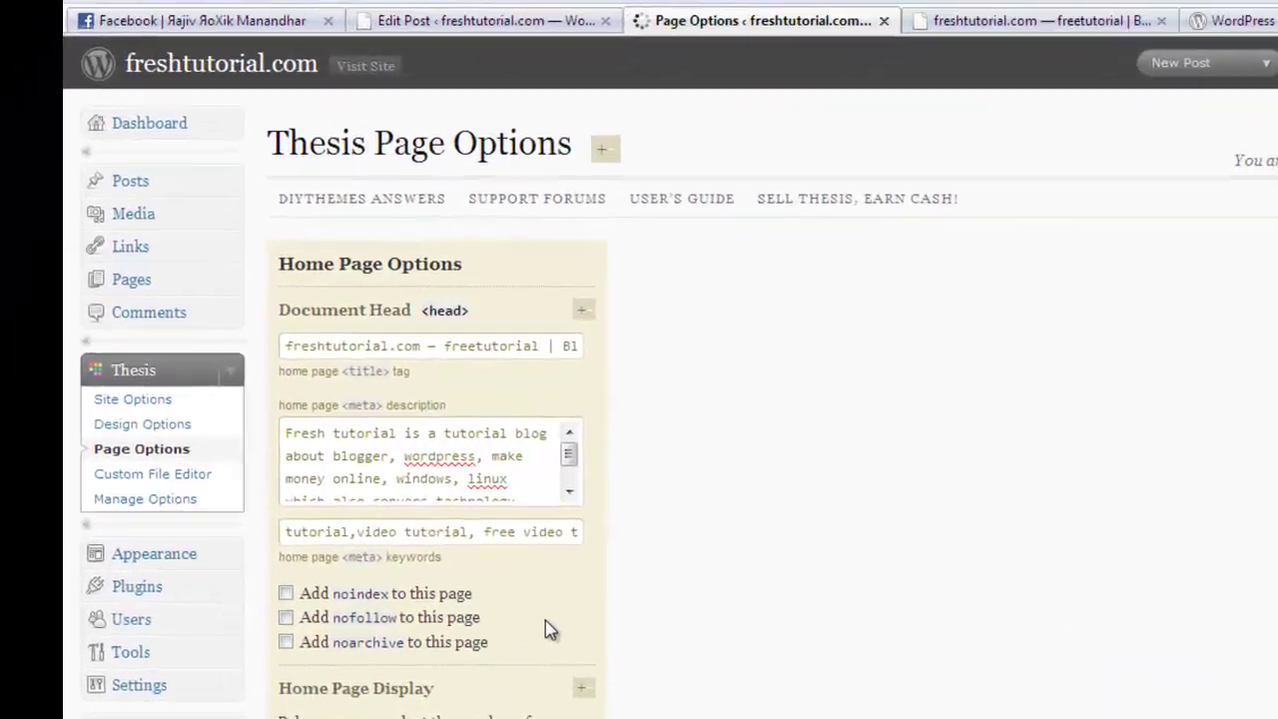
scroll(433, 599, "down", 6)
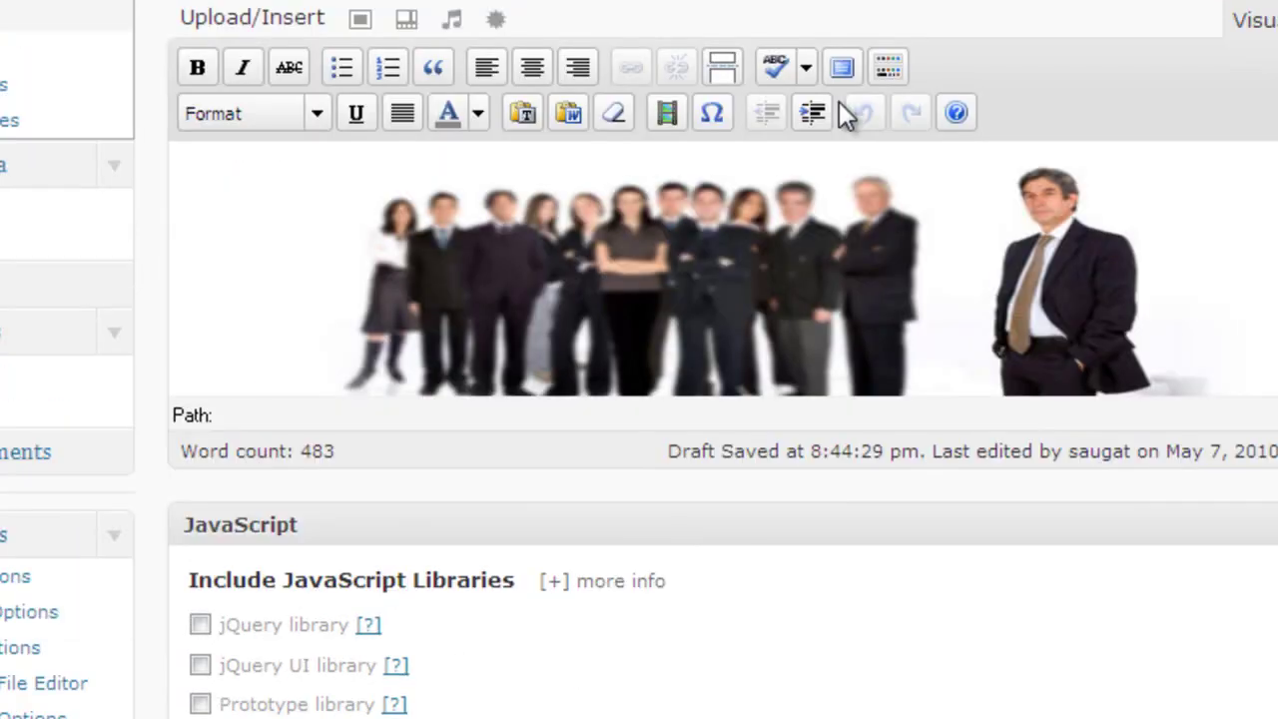
In the post editor, find the Dynamic Content Gallery settings, look over the Slide Pane Description field and select the full Image URL.
scroll(839, 101, "down", 10)
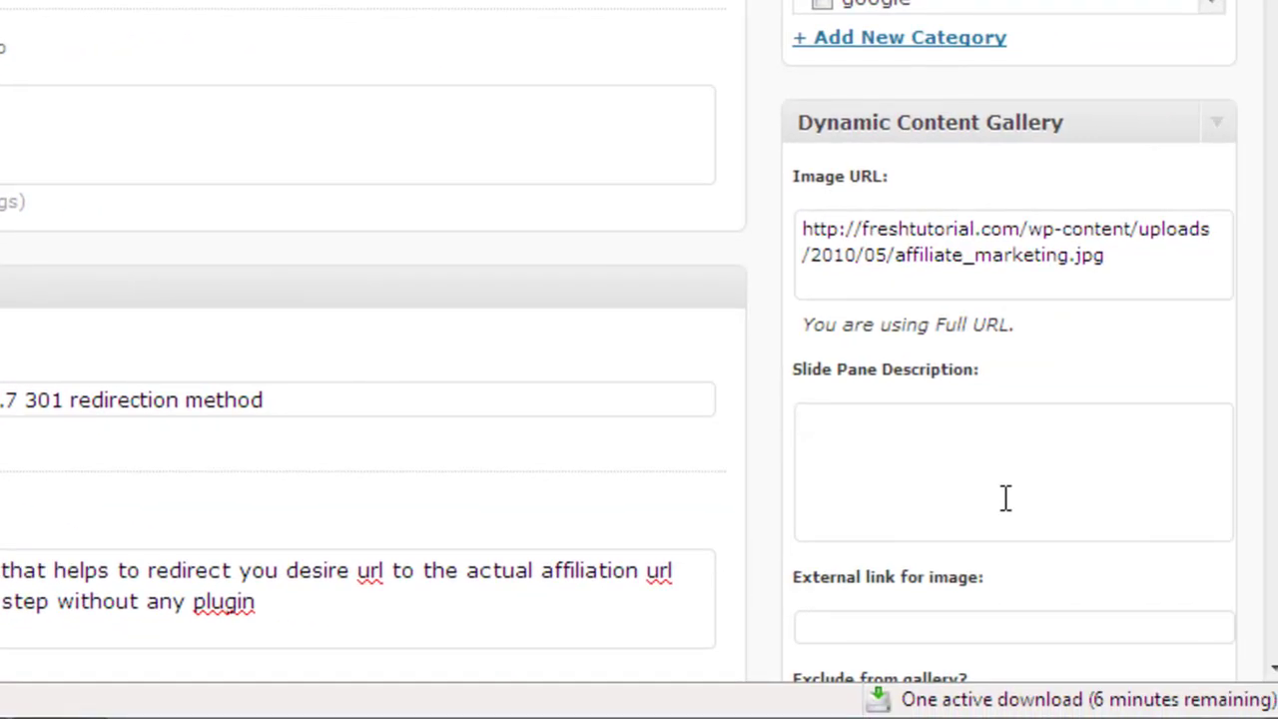
scroll(1009, 504, "down", 3)
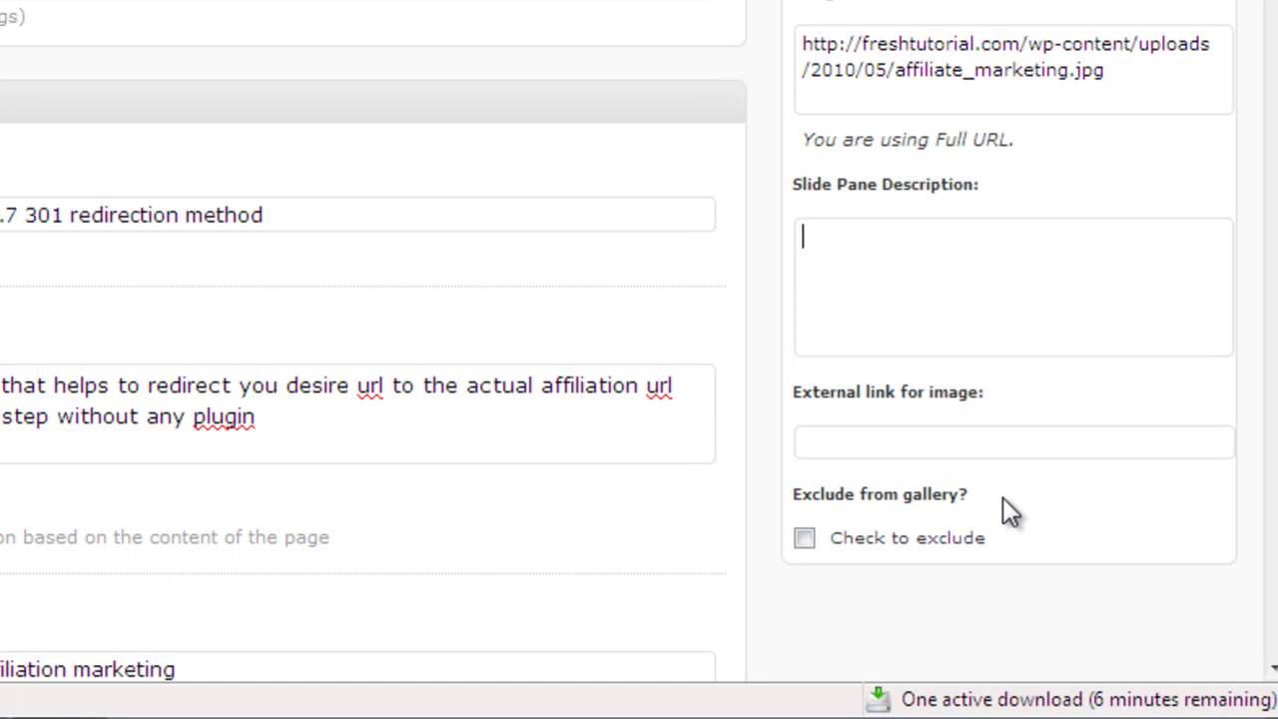
left_click(413, 423)
left_click(864, 280)
left_click_drag(1129, 74, 785, 35)
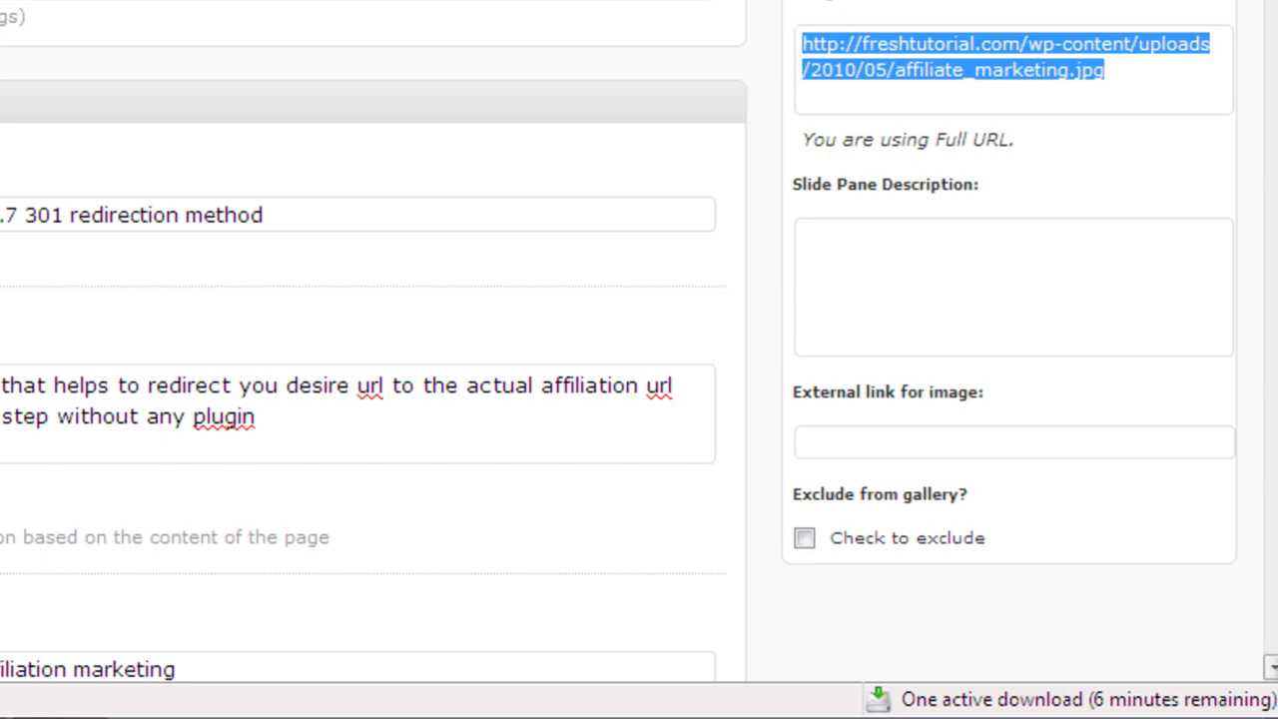
Examine the post's tags and assigned categories, and return to the external link and exclude options of the gallery settings.
scroll(639, 339, "up", 5)
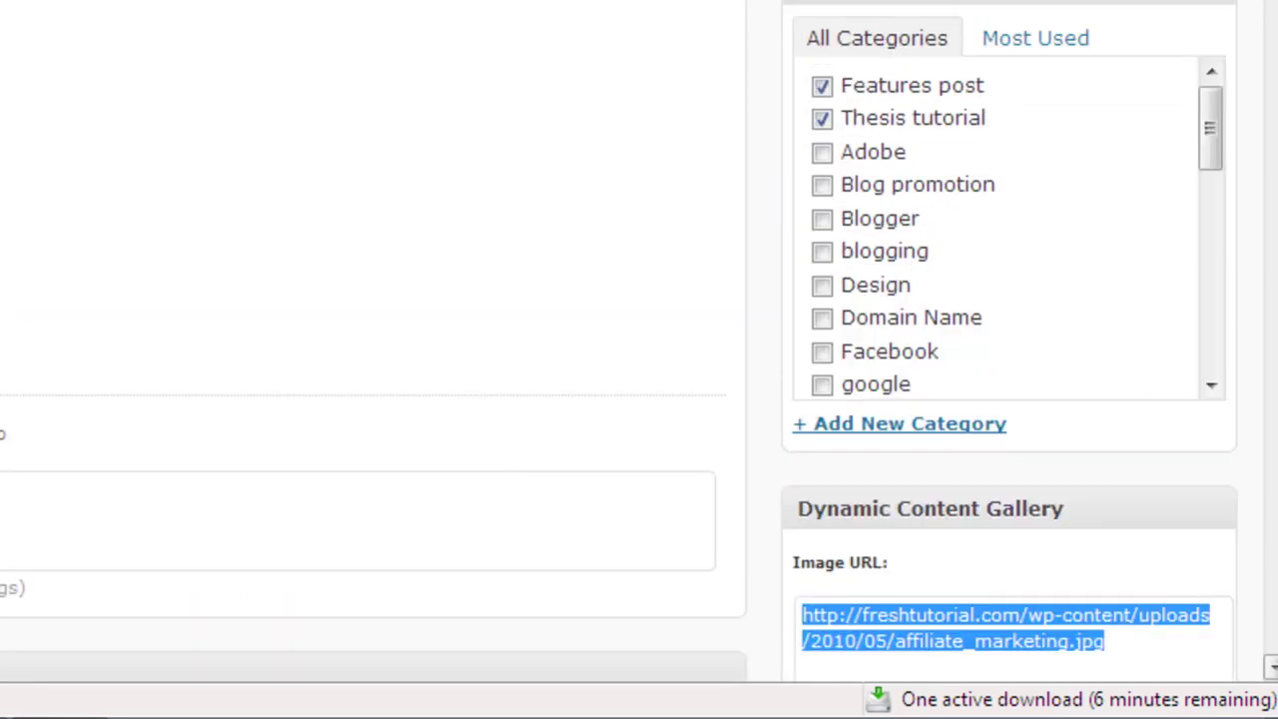
scroll(640, 339, "up", 3)
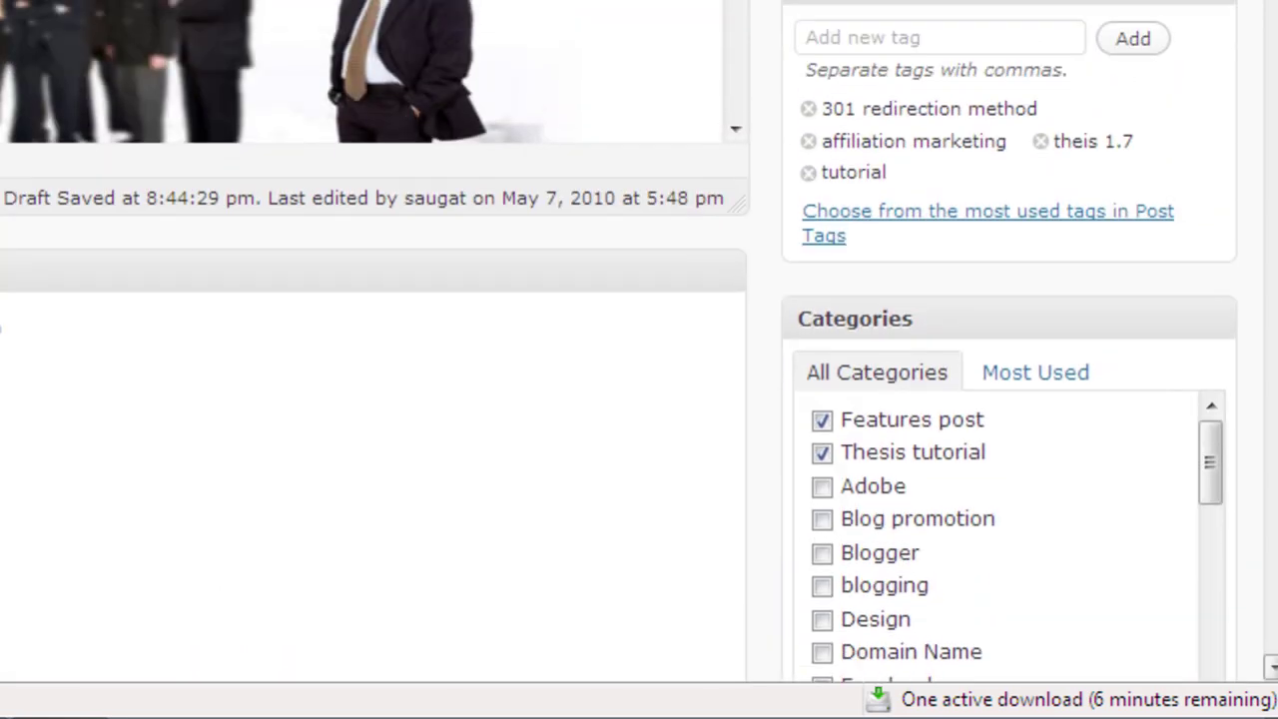
scroll(640, 340, "down", 8)
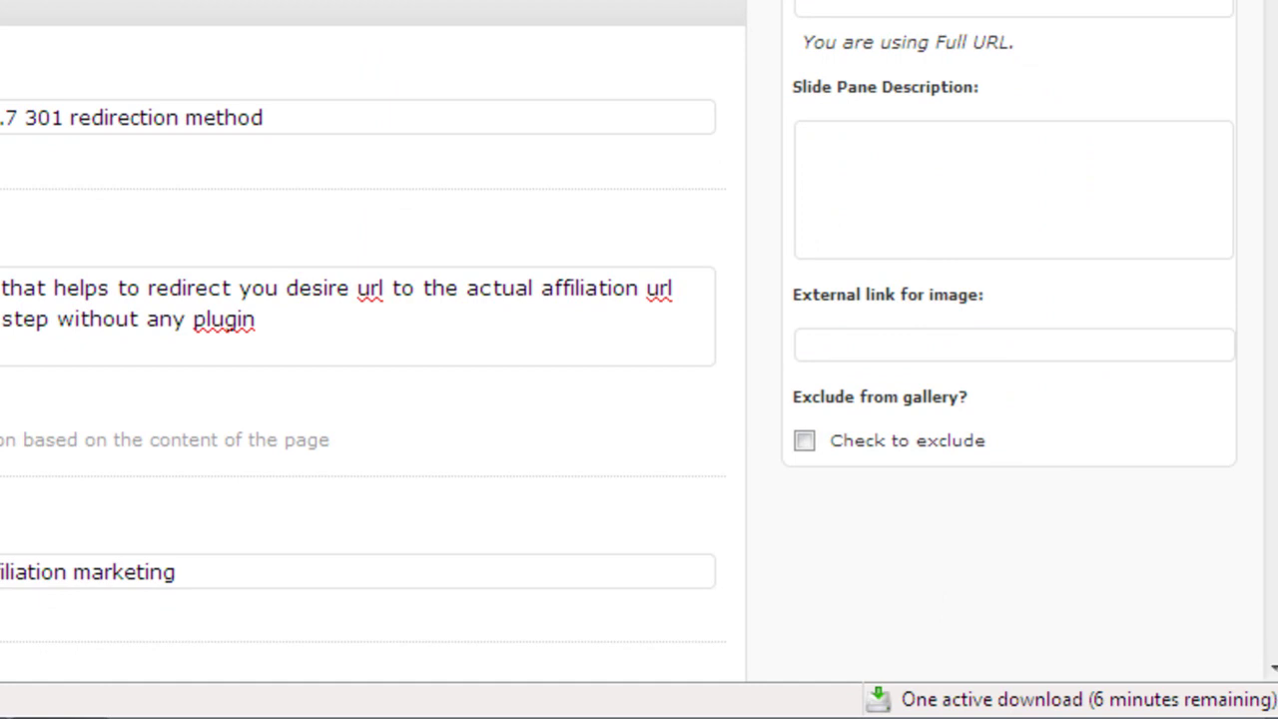